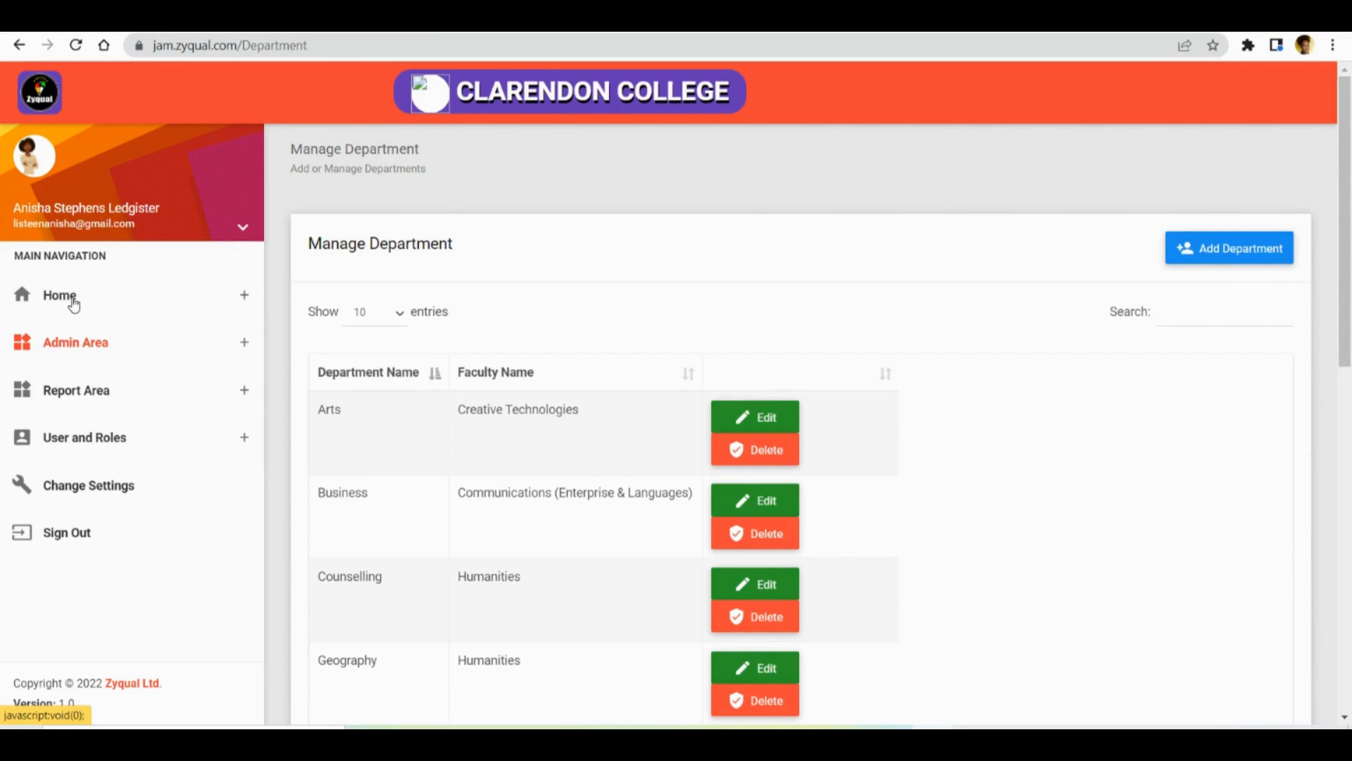
# Create a new faculty named "Language 2" in the Admin Area's Faculty Master and save it
pyautogui.click(73, 345)
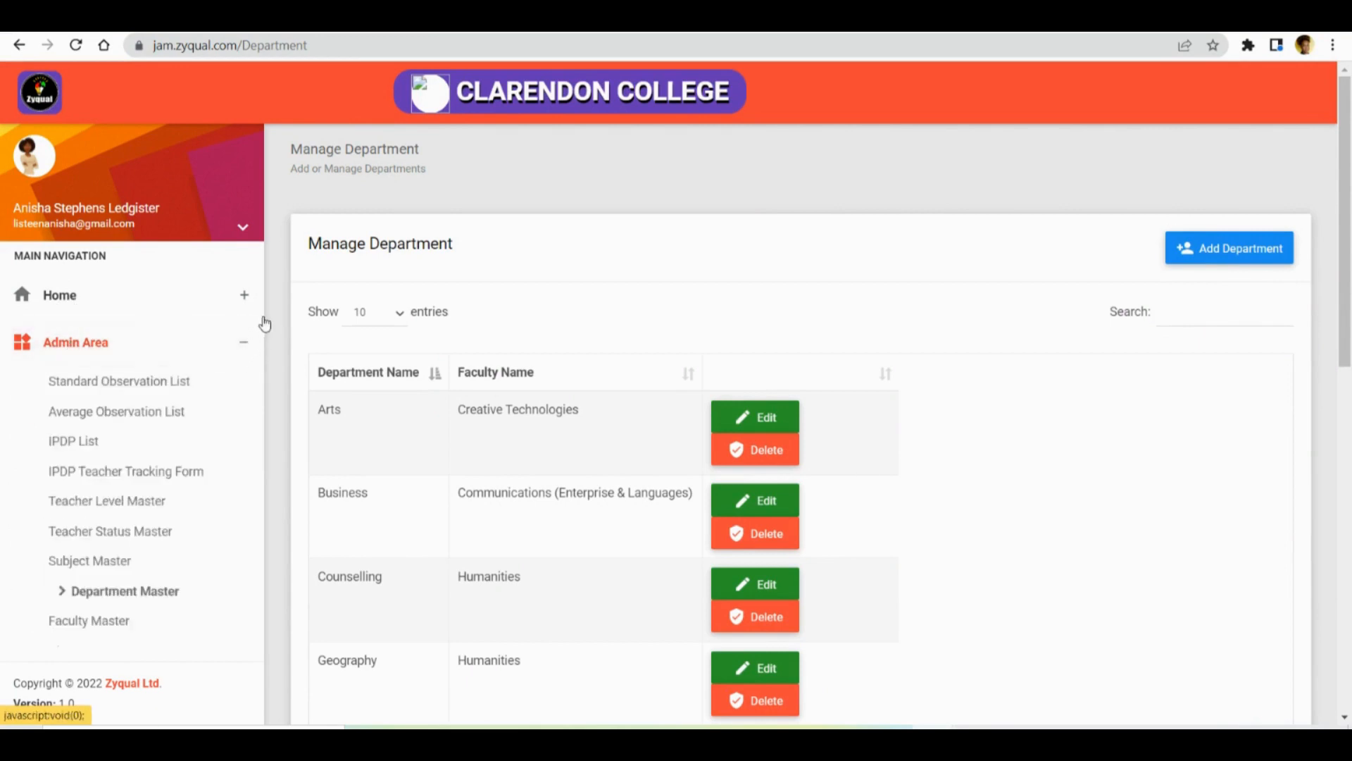
pyautogui.moveTo(262, 411); pyautogui.dragTo(271, 519)
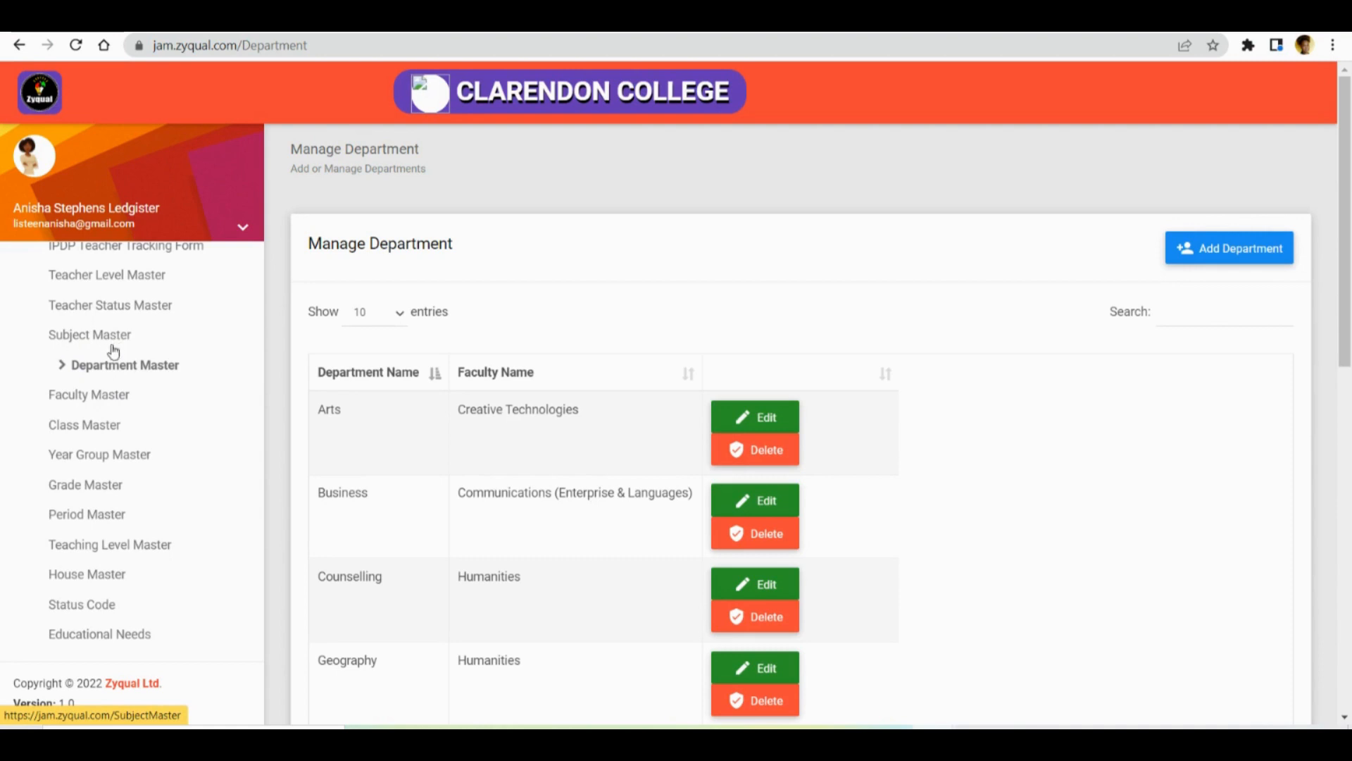
pyautogui.click(83, 401)
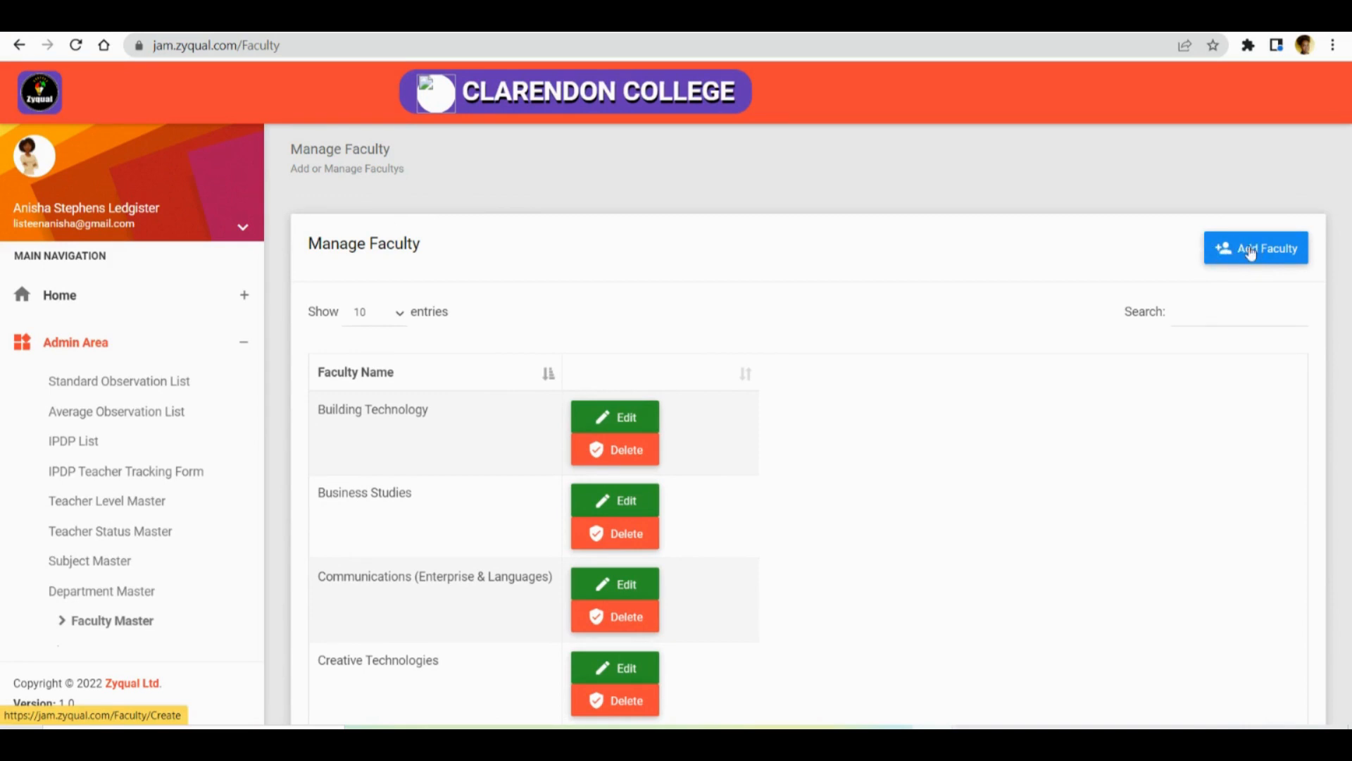
pyautogui.click(1251, 250)
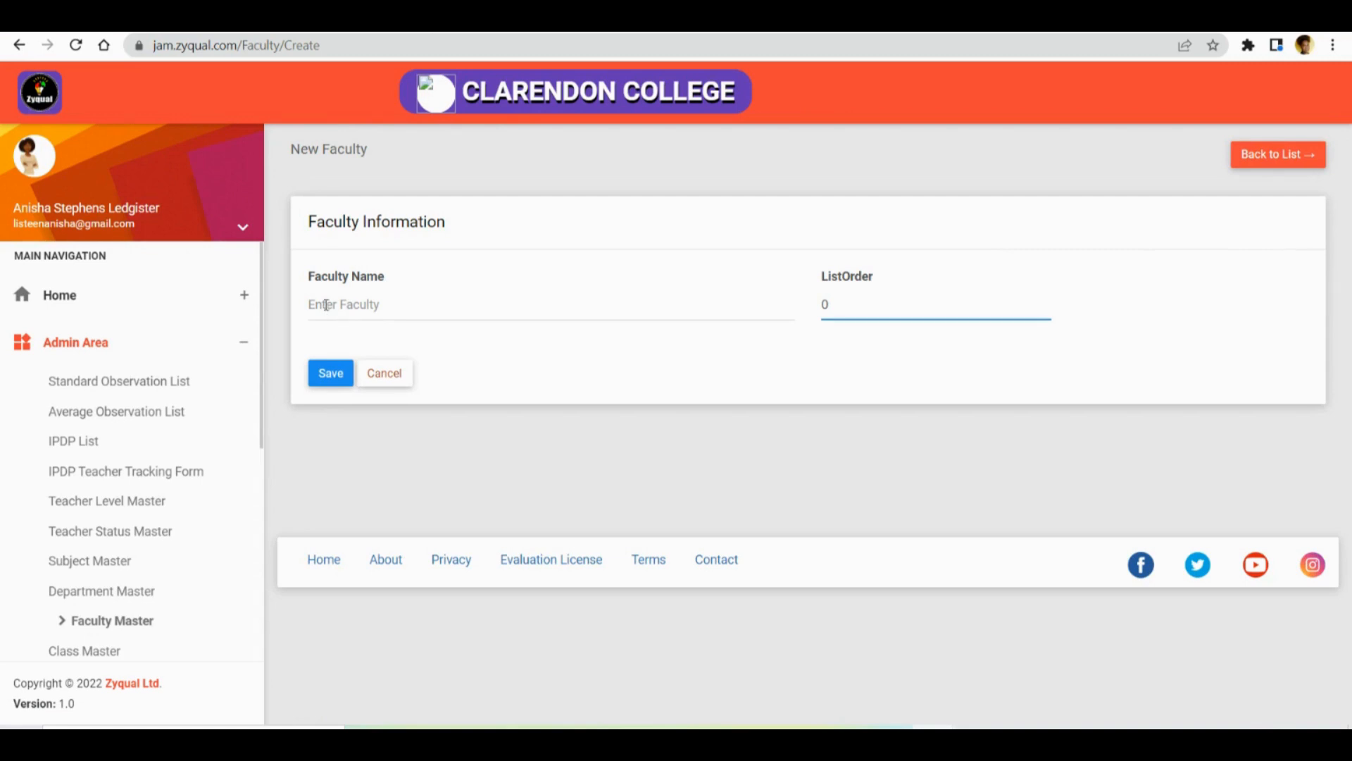
pyautogui.click(320, 305)
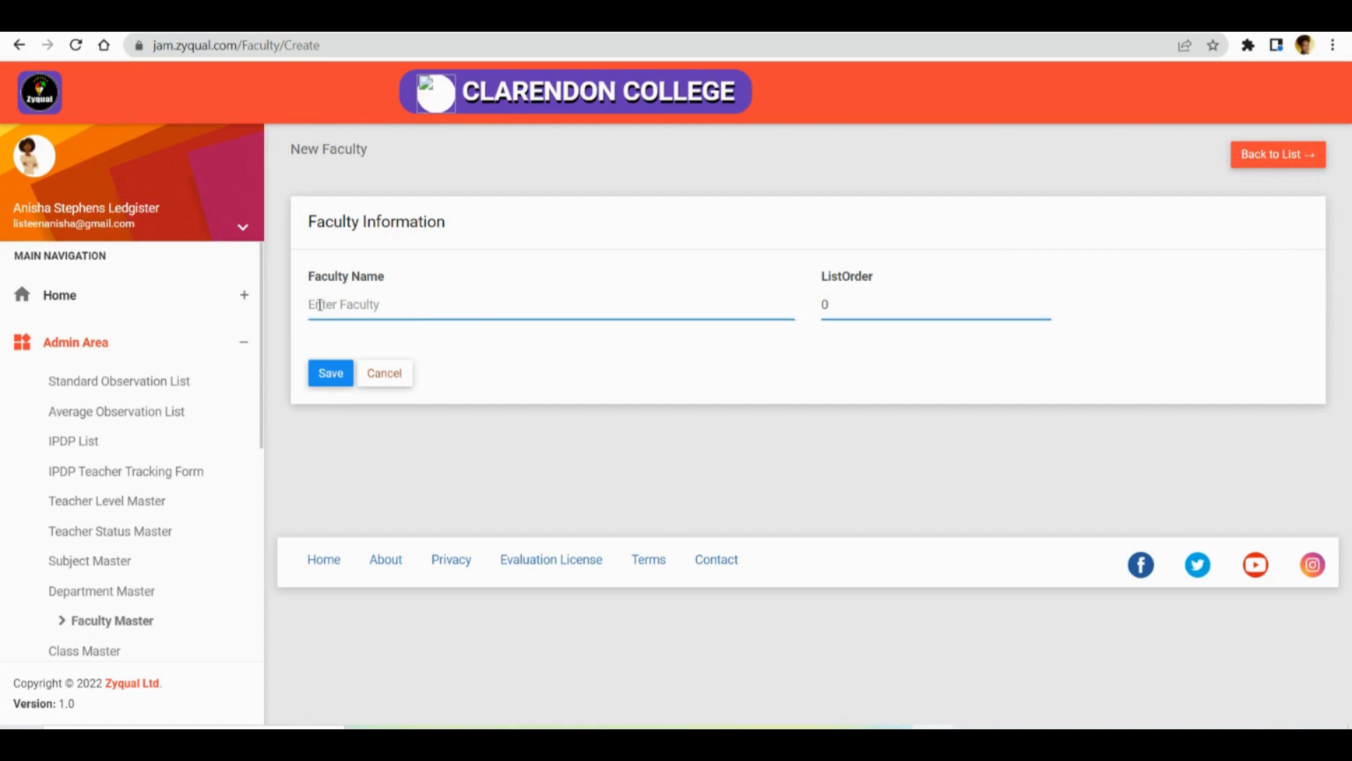
pyautogui.write('Language 2')
pyautogui.click(331, 377)
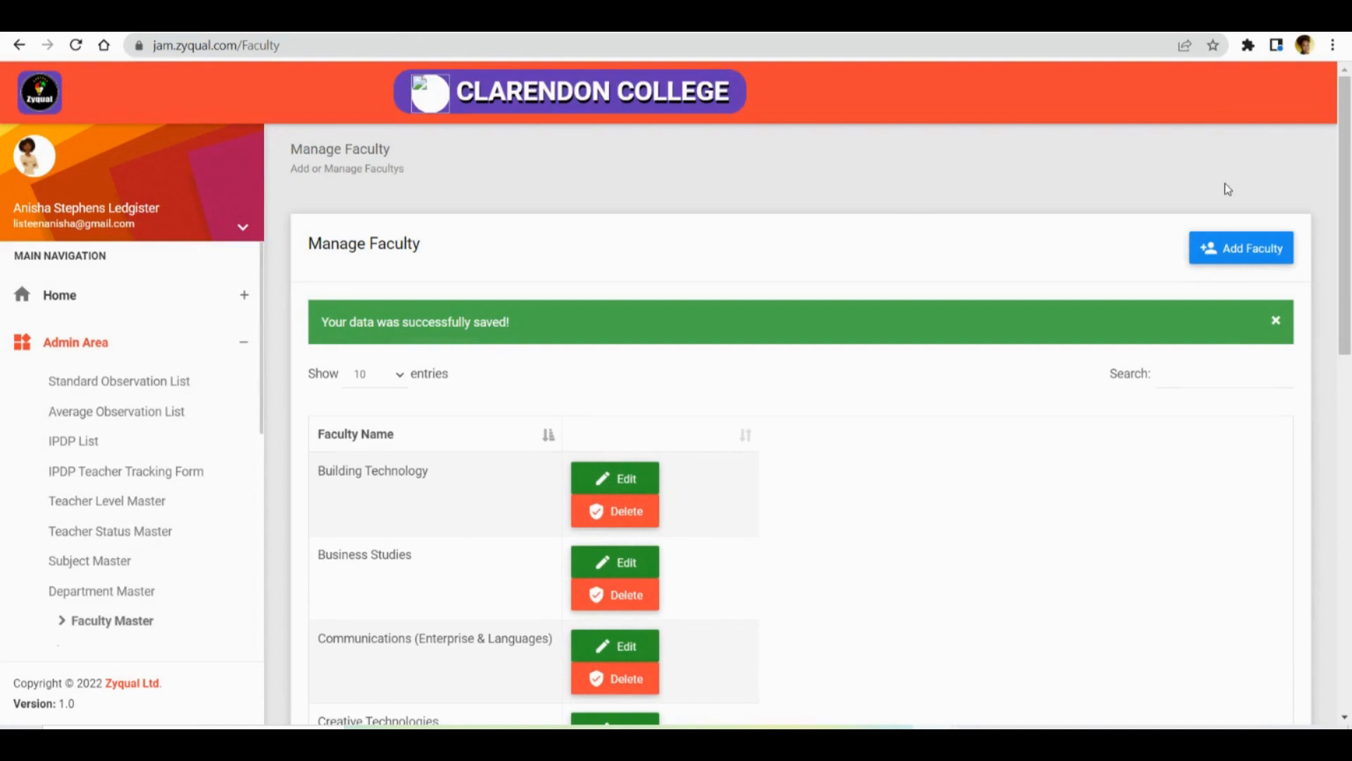
# Create another faculty named "Science 2", save it, and look through the faculty list to its second page
pyautogui.click(1249, 254)
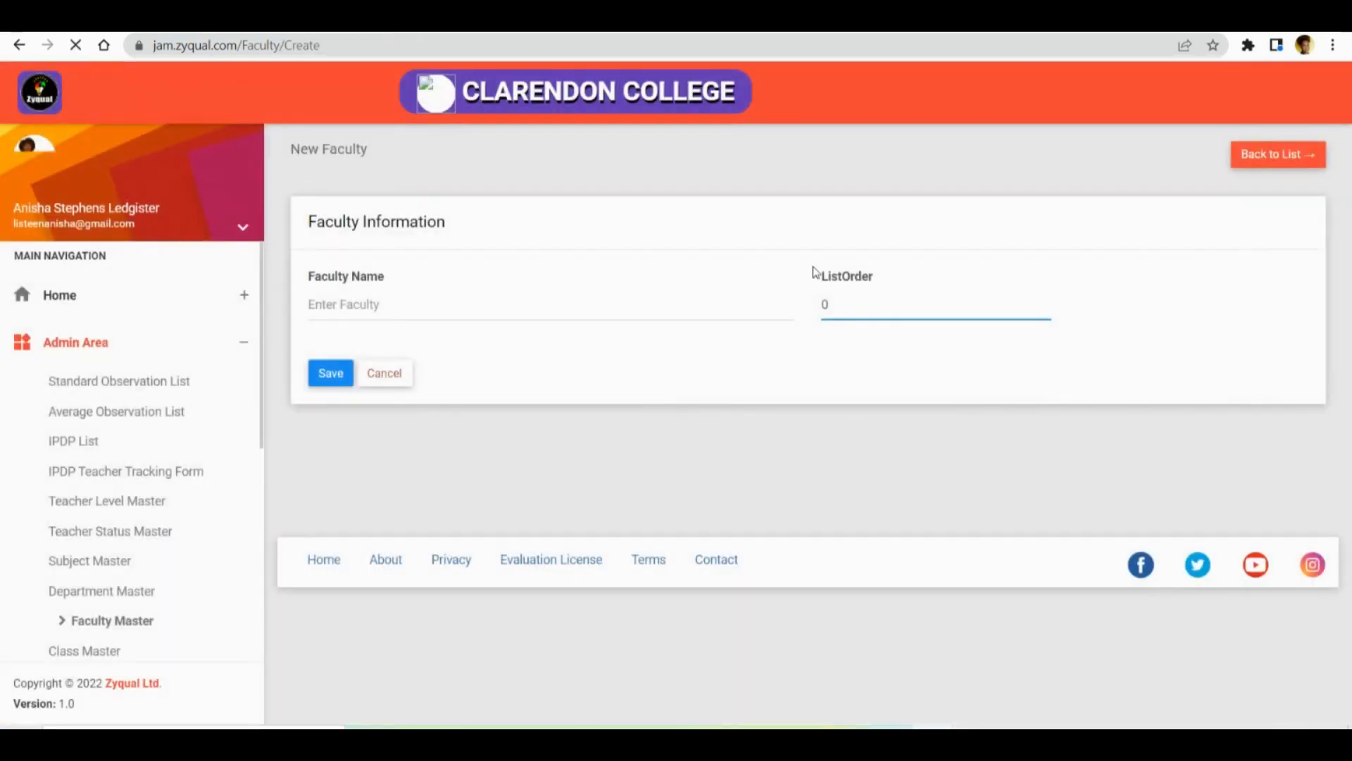
pyautogui.click(314, 304)
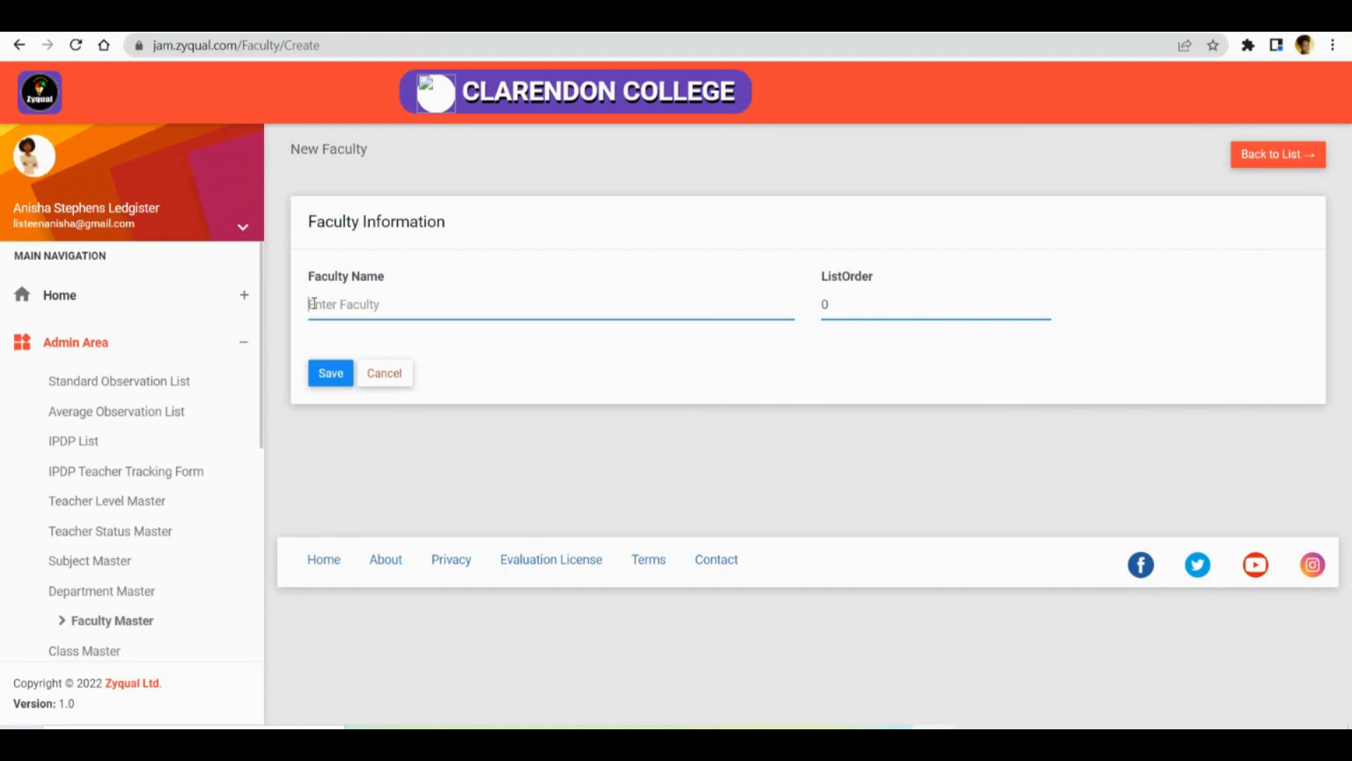
pyautogui.write('Science 2')
pyautogui.click(327, 376)
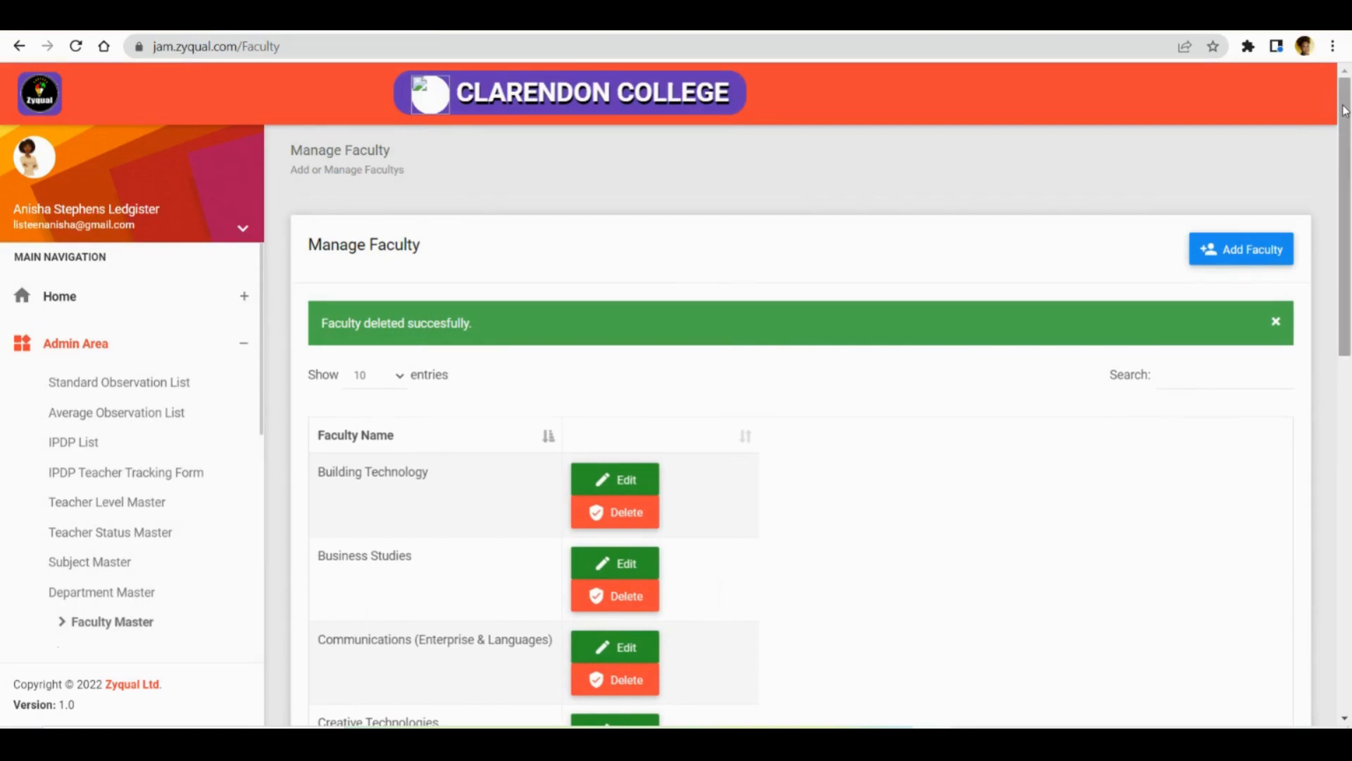
pyautogui.moveTo(1345, 110); pyautogui.dragTo(1348, 408)
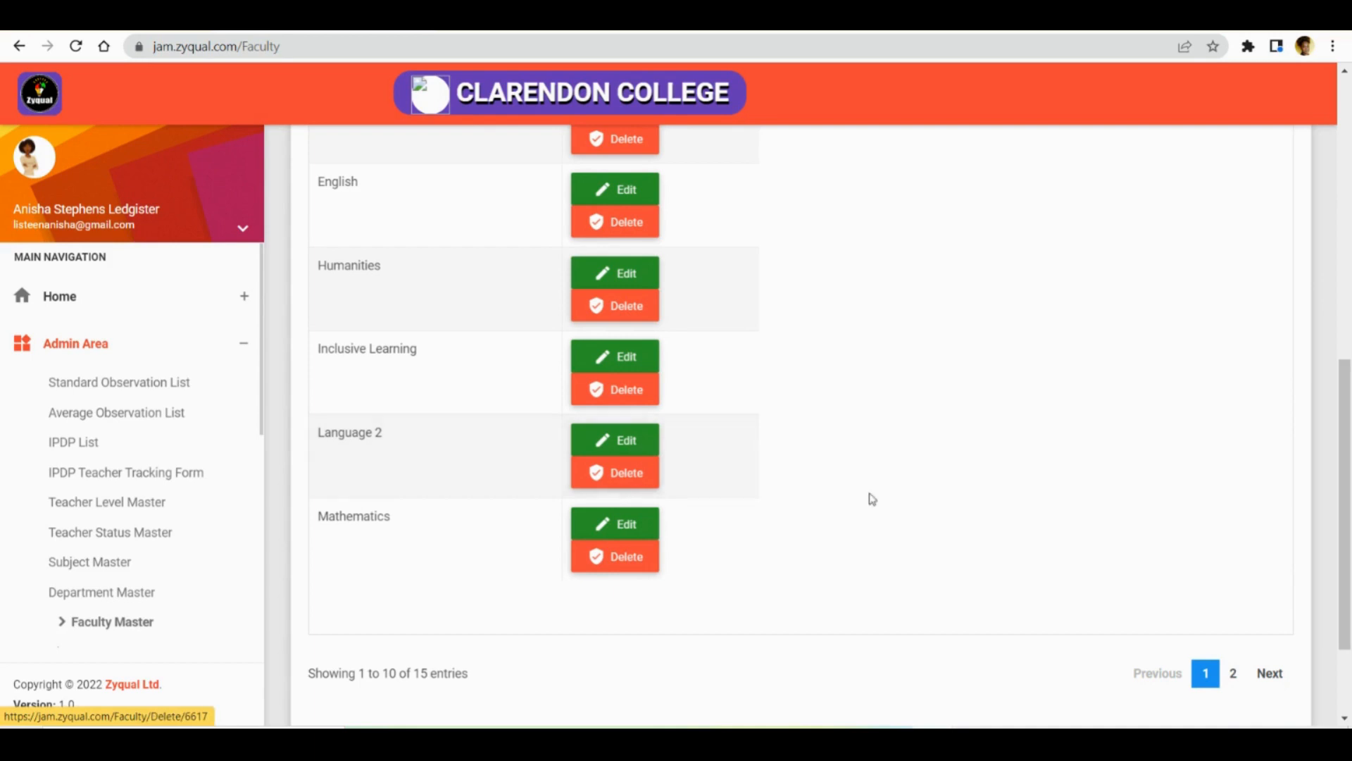
pyautogui.click(1266, 676)
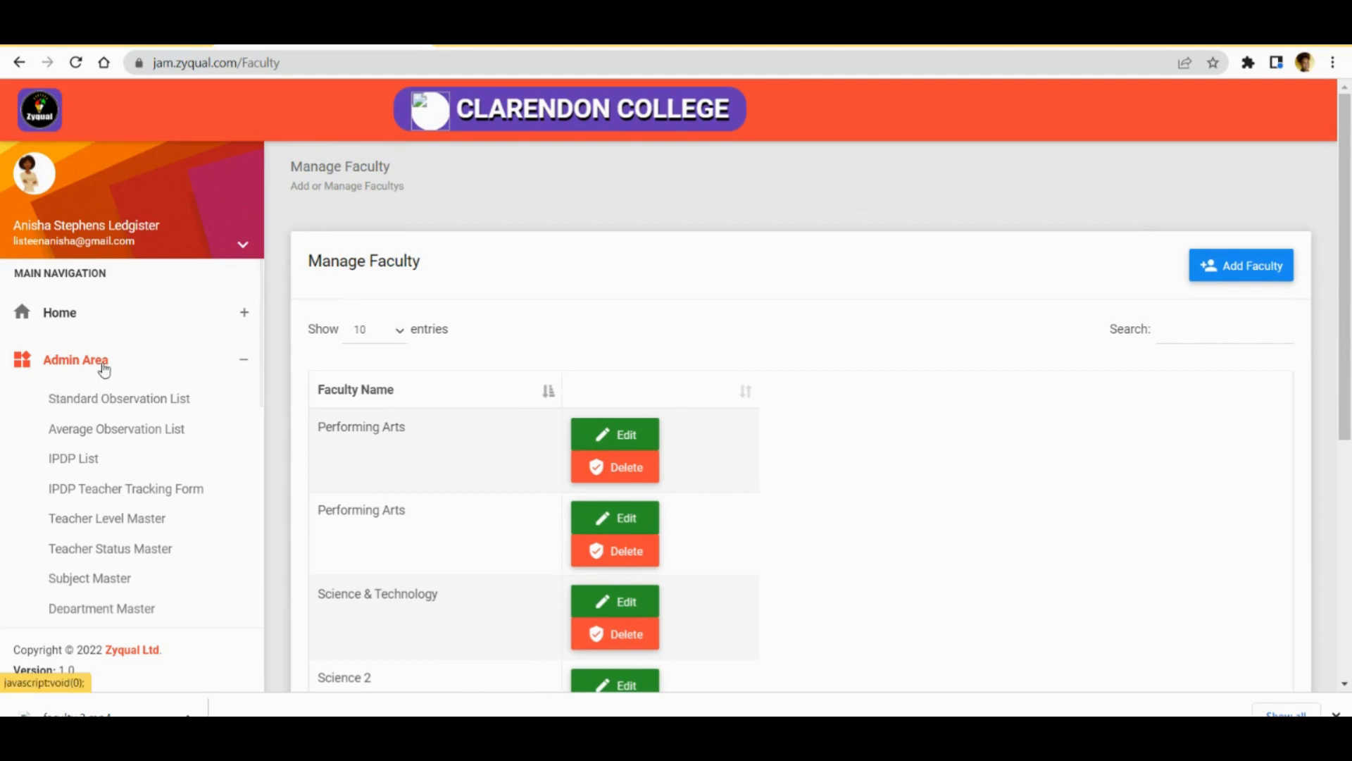
# Create a department named "English" under the Language 2 faculty in Department Master and save it
pyautogui.moveTo(260, 281); pyautogui.dragTo(259, 362)
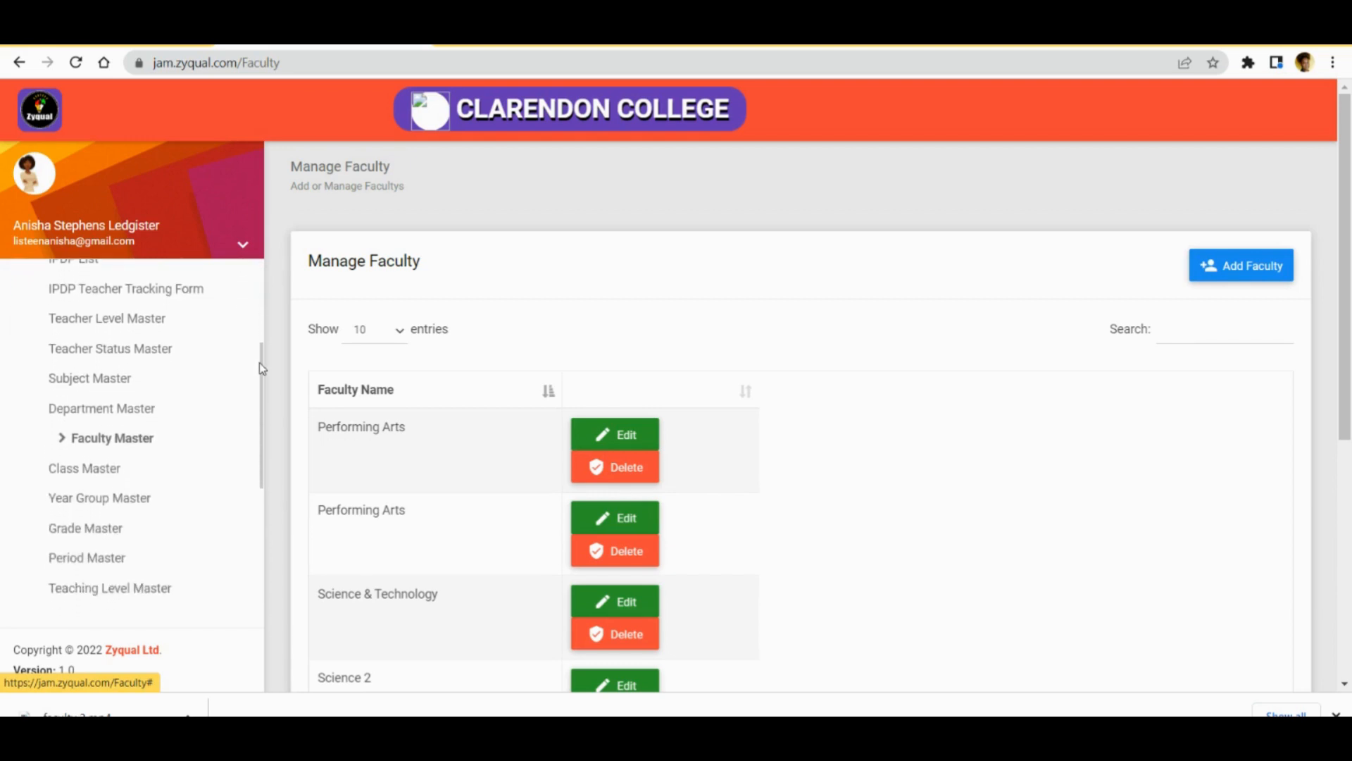
pyautogui.click(82, 416)
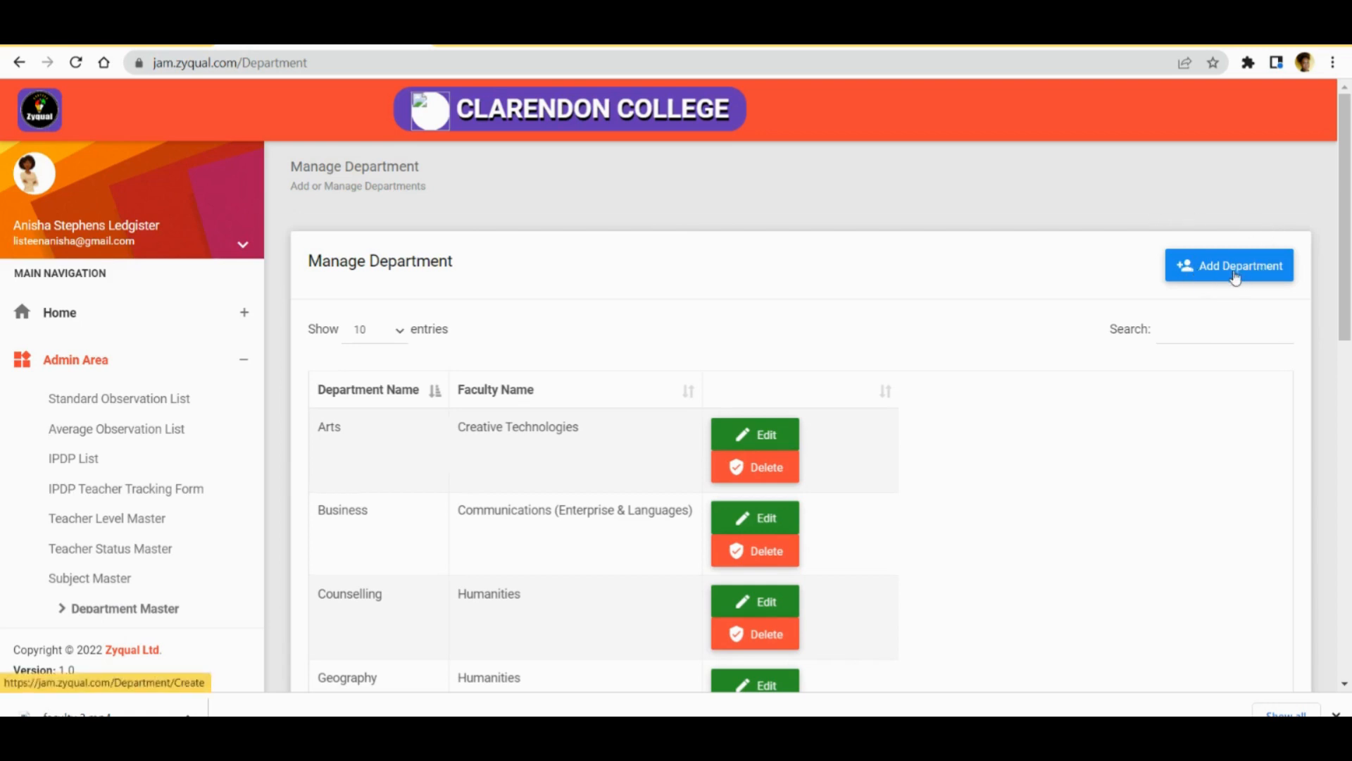
pyautogui.click(1234, 269)
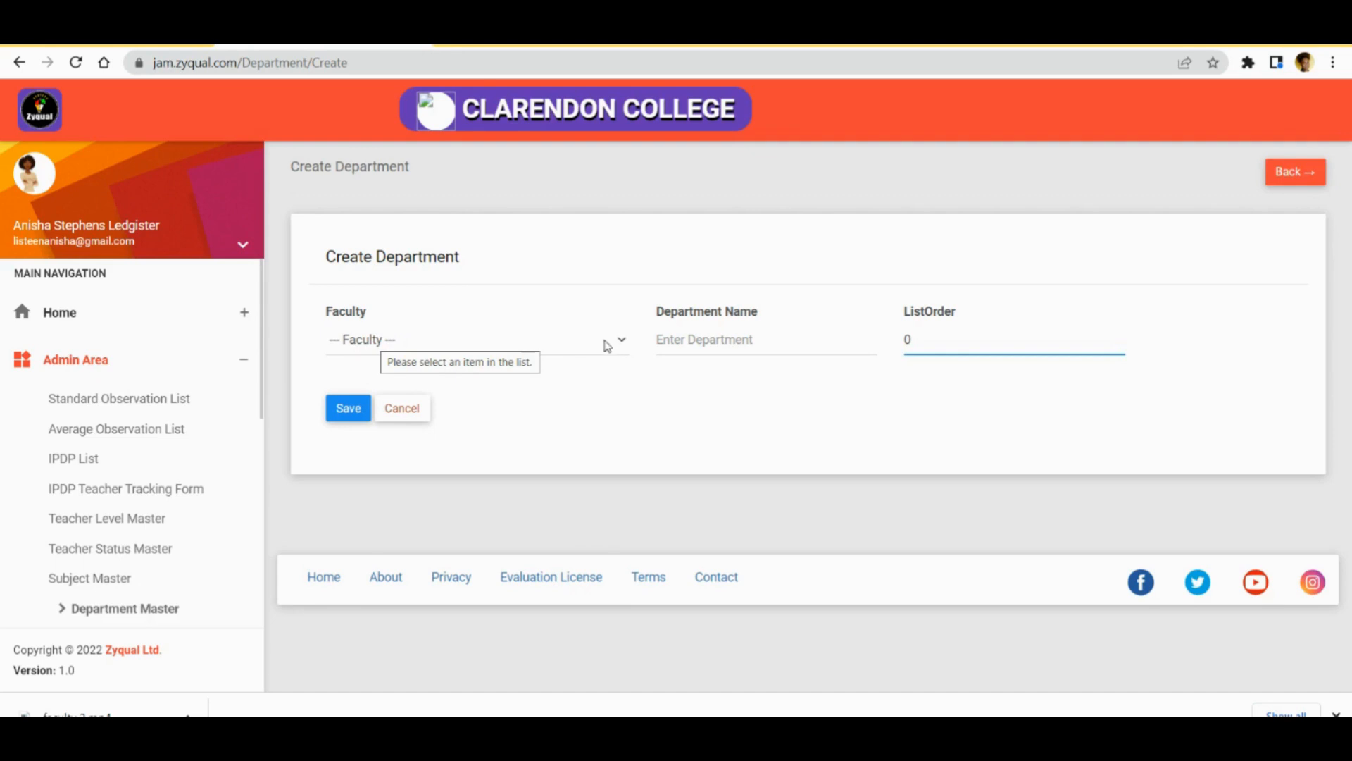
pyautogui.click(607, 345)
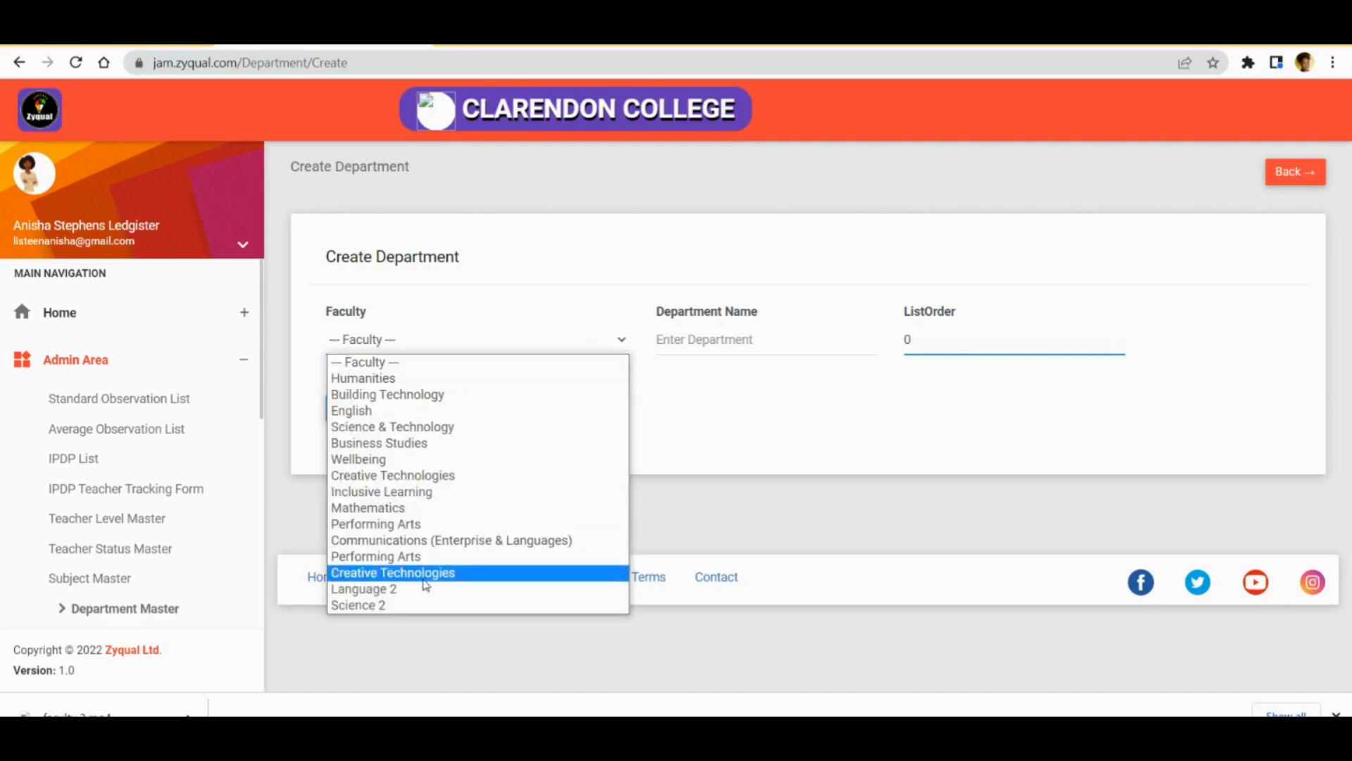
pyautogui.click(382, 591)
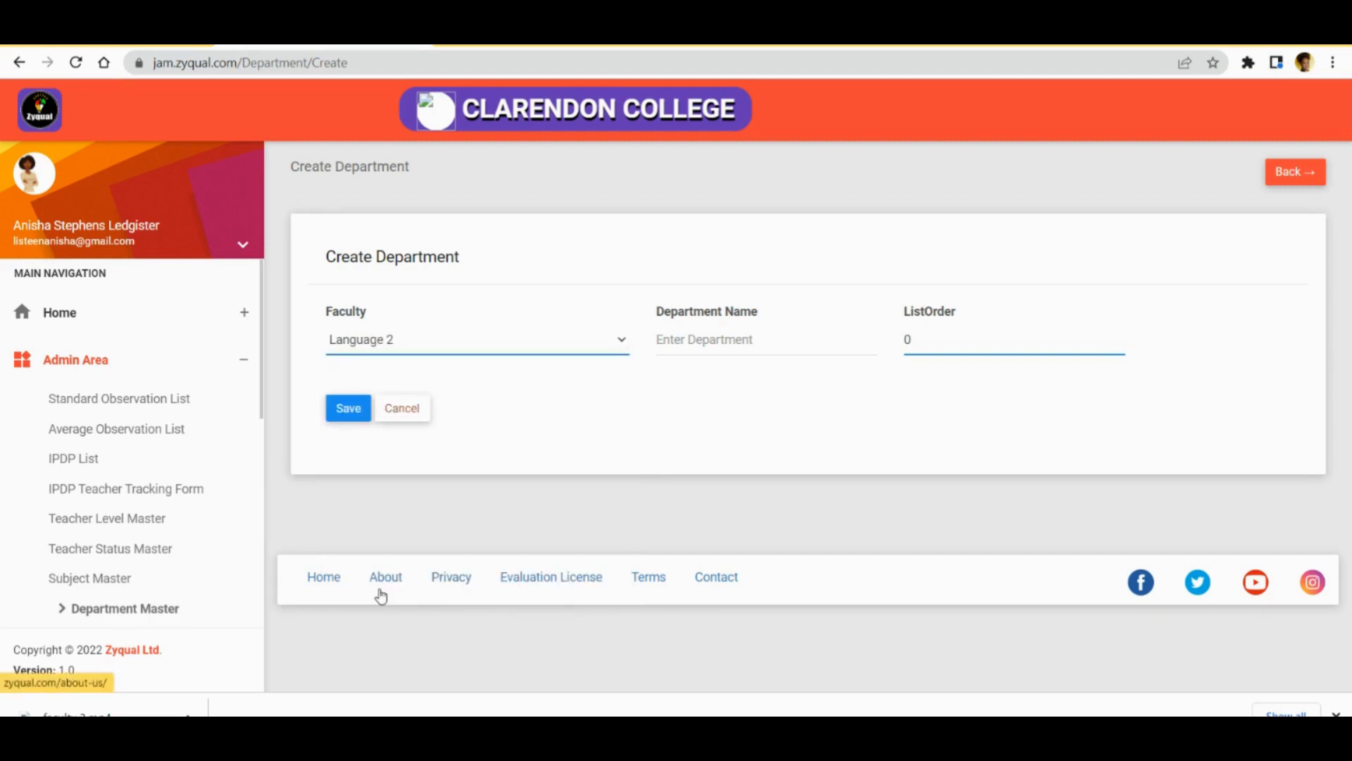
pyautogui.click(671, 341)
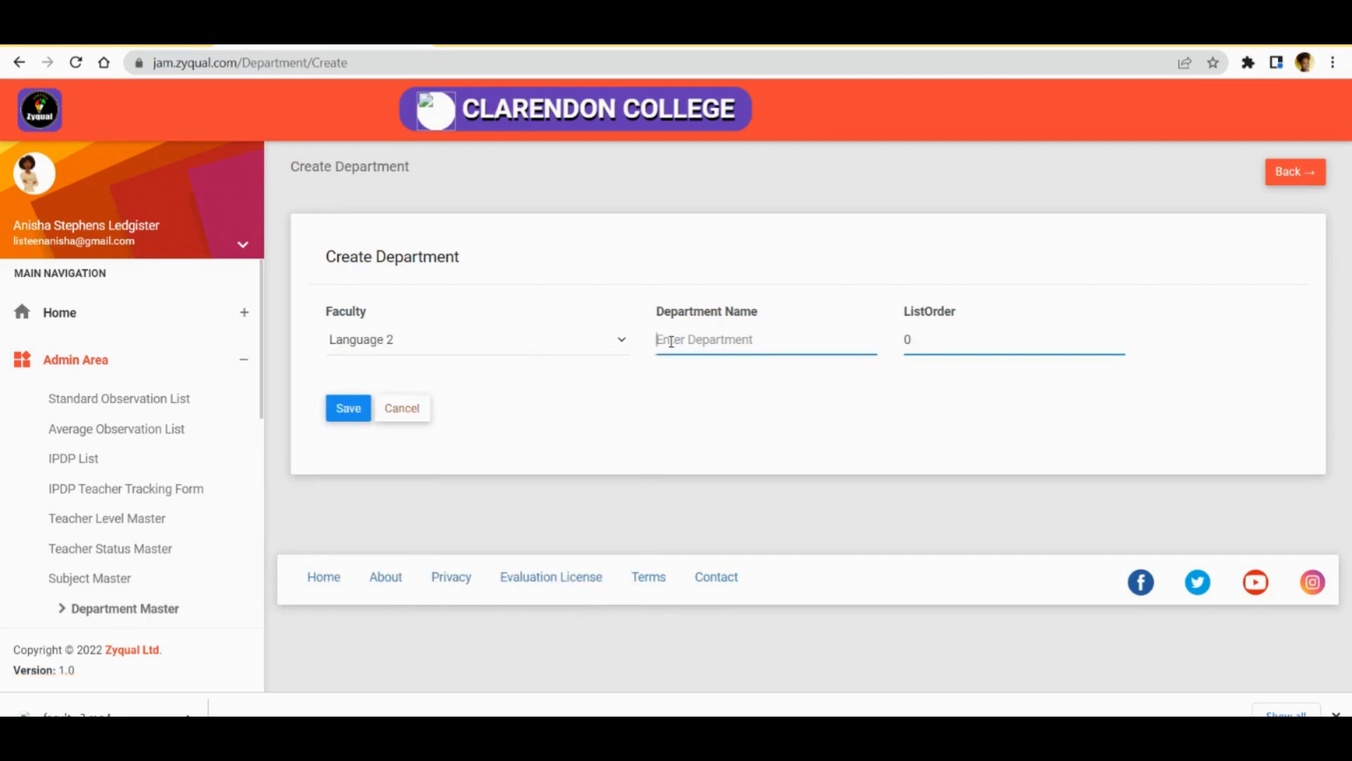
pyautogui.write('English')
pyautogui.click(346, 415)
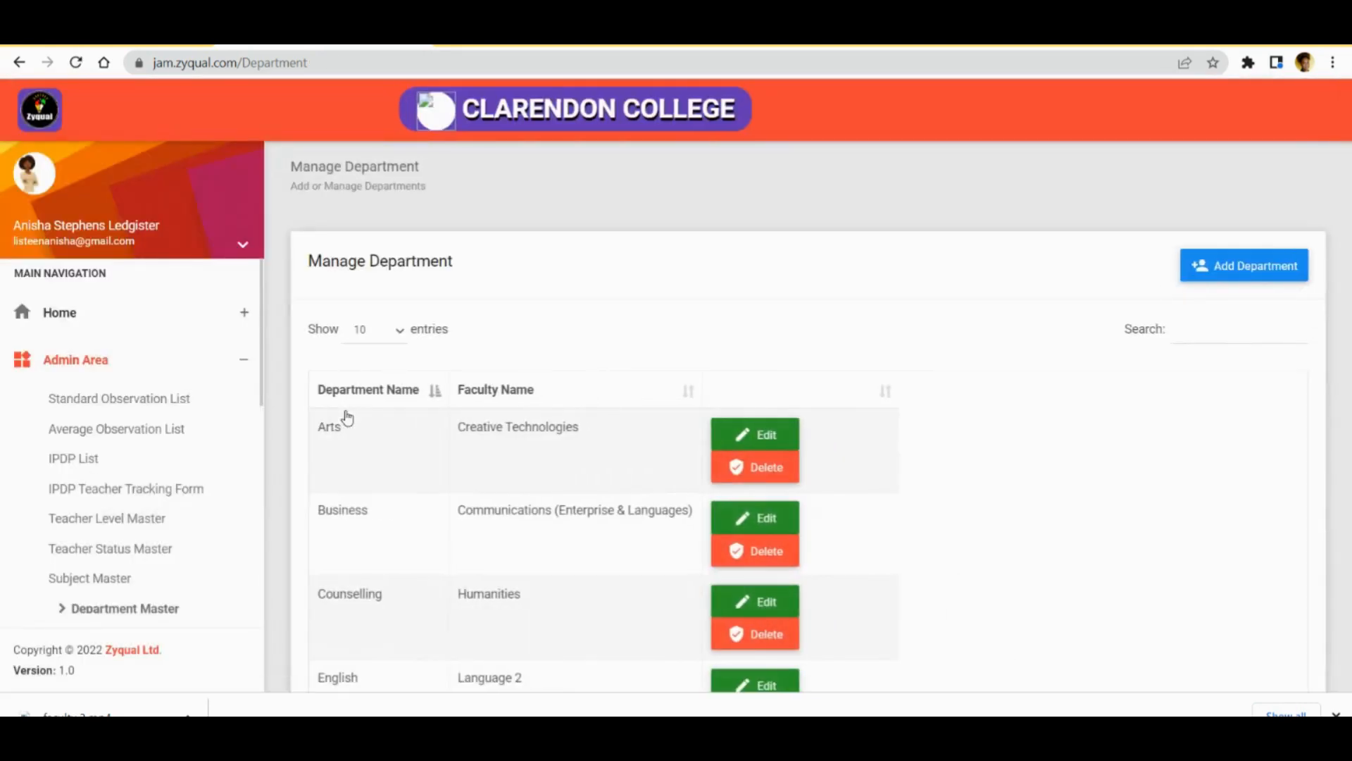
# Create another department named "Science2" under the Science 2 faculty and save it
pyautogui.click(1270, 271)
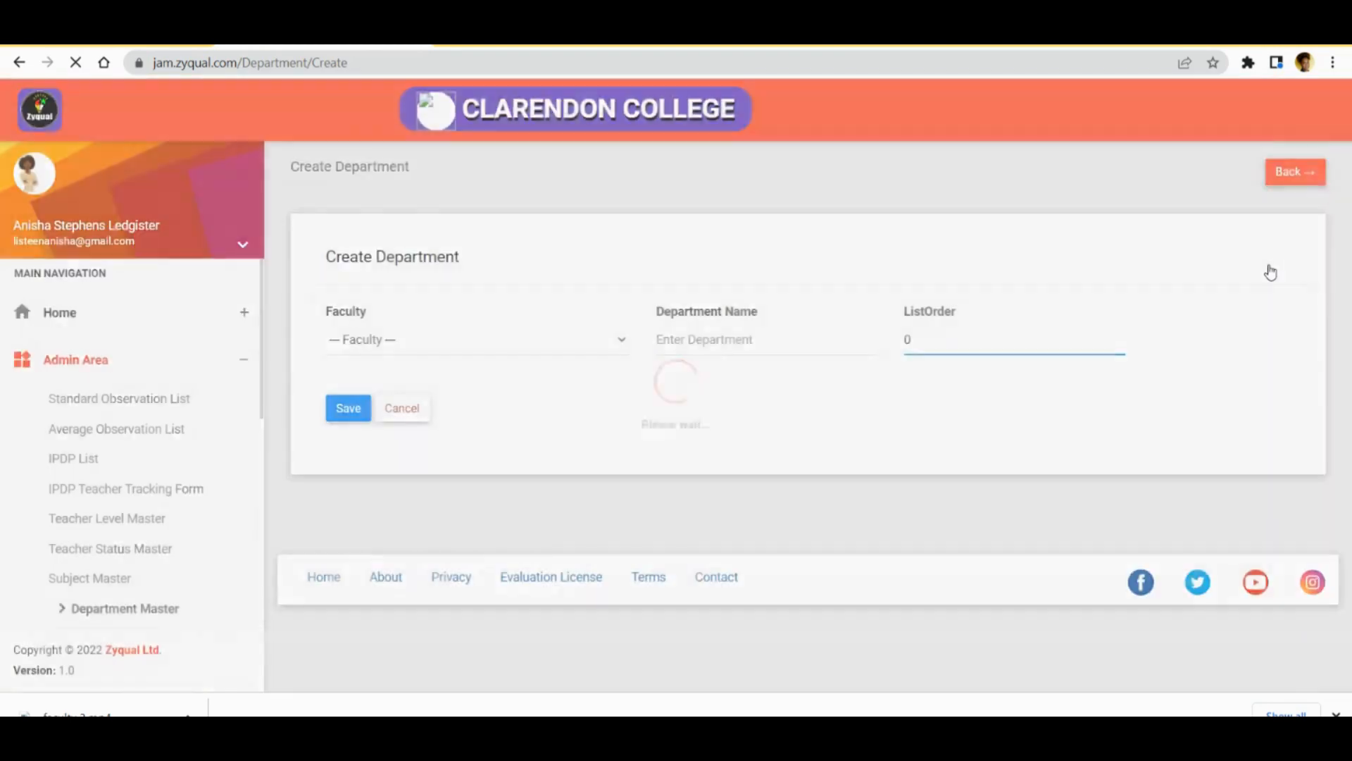
pyautogui.click(372, 345)
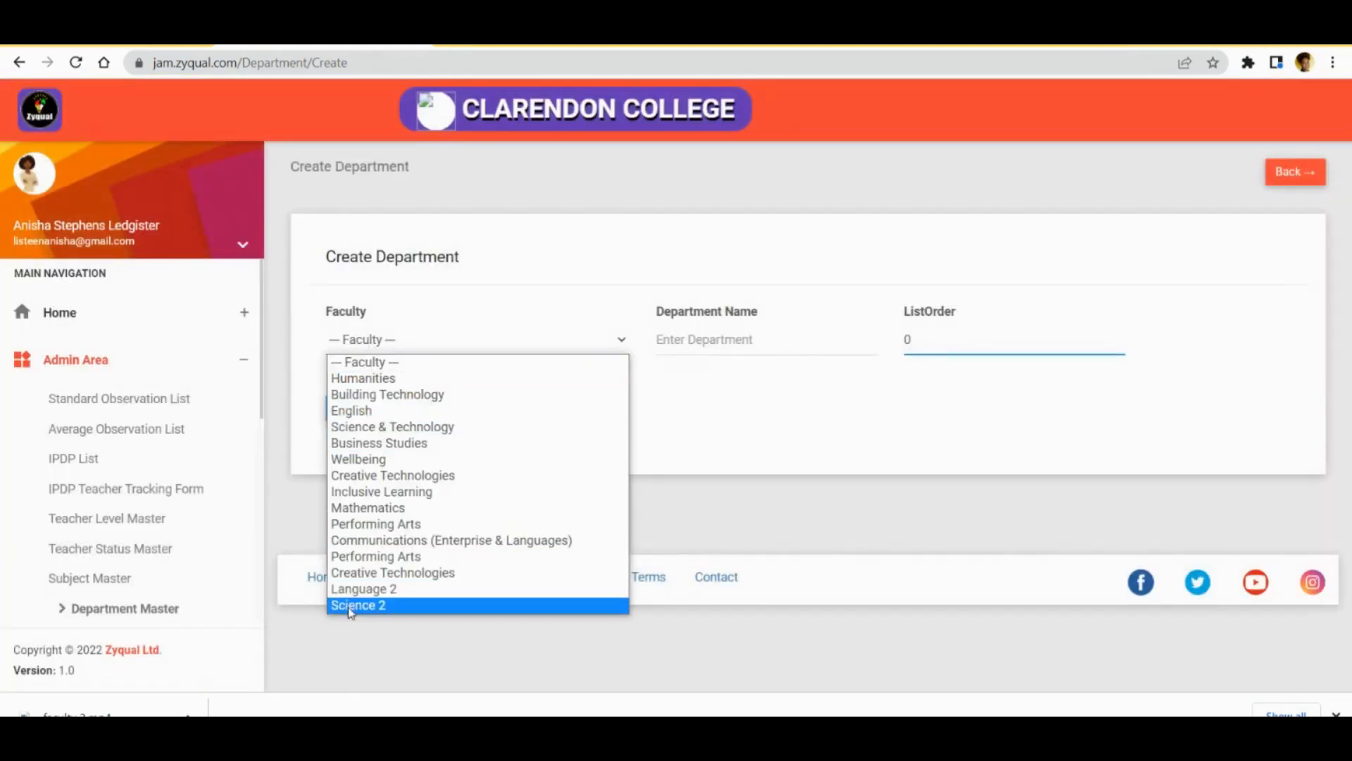
pyautogui.click(366, 606)
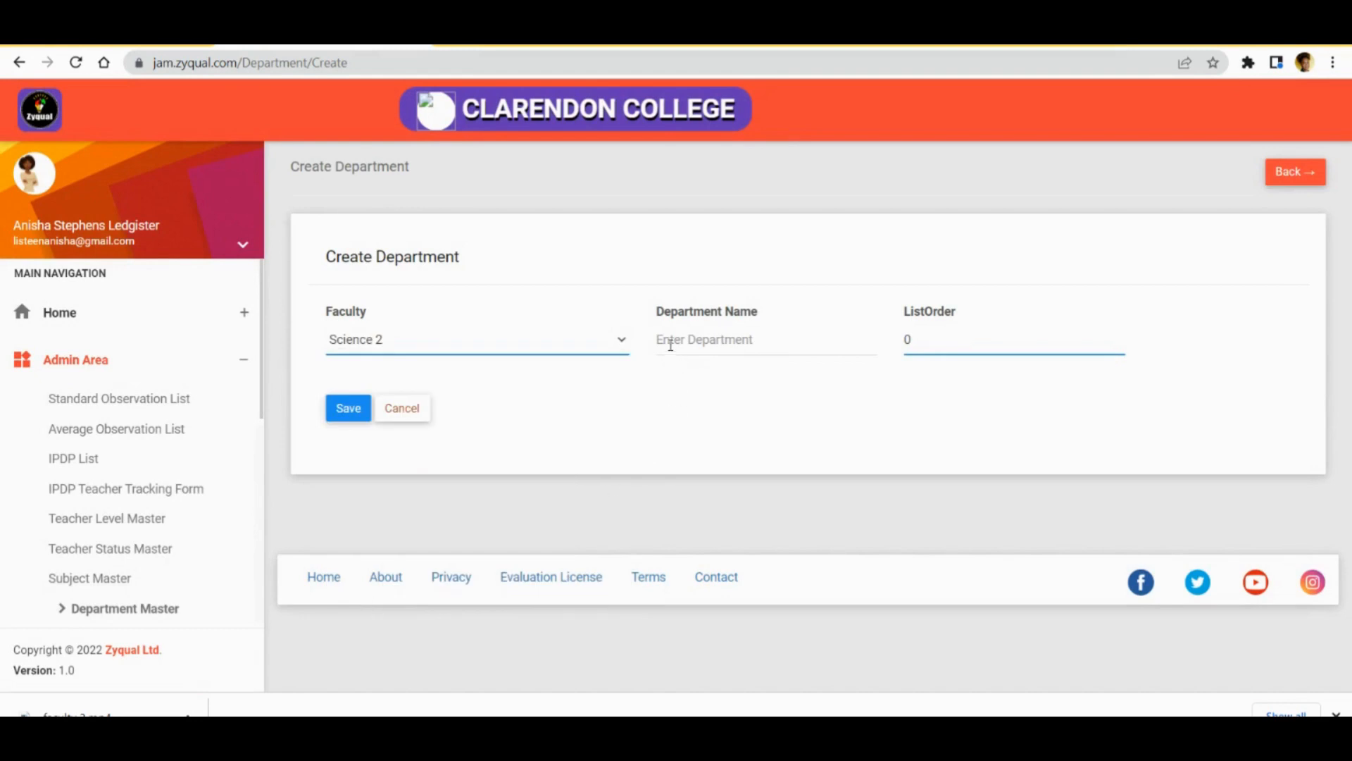
pyautogui.click(668, 343)
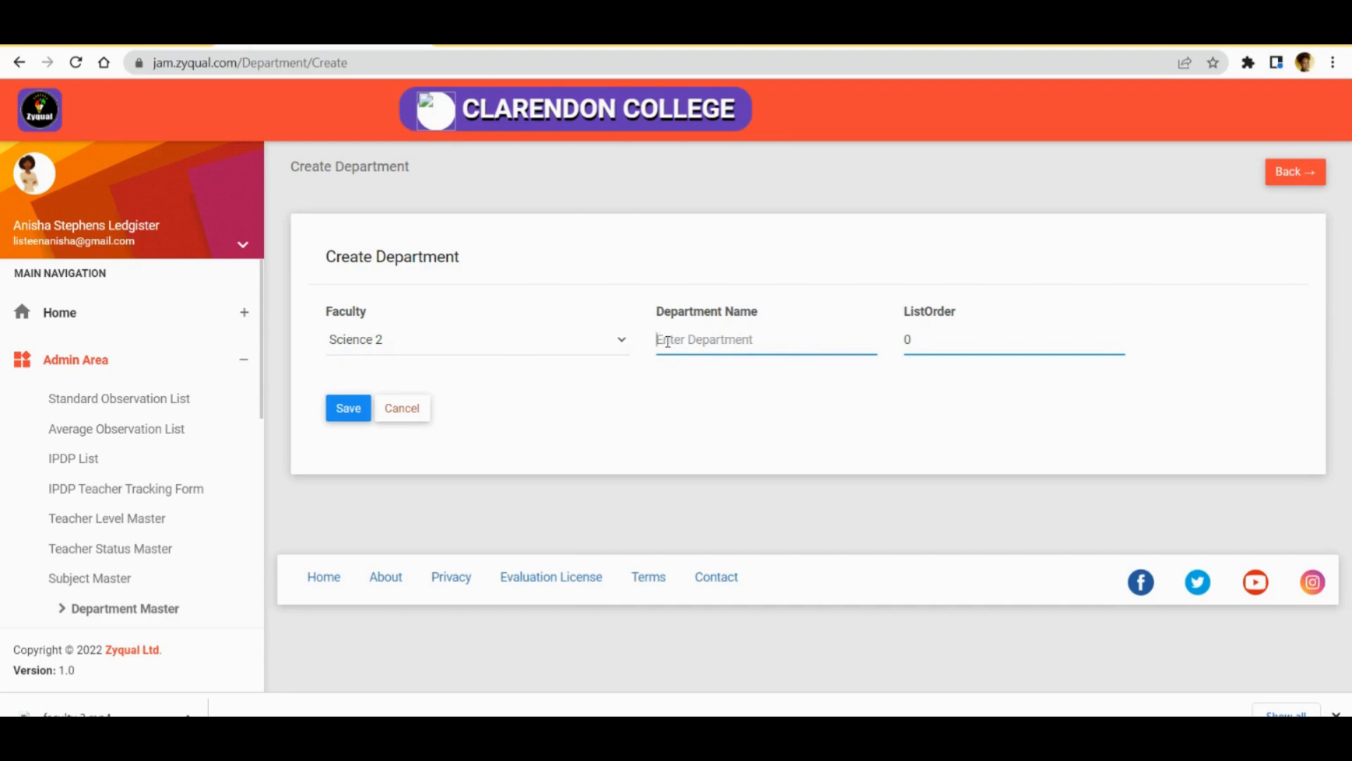
pyautogui.write('Science')
pyautogui.write('2')
pyautogui.click(341, 416)
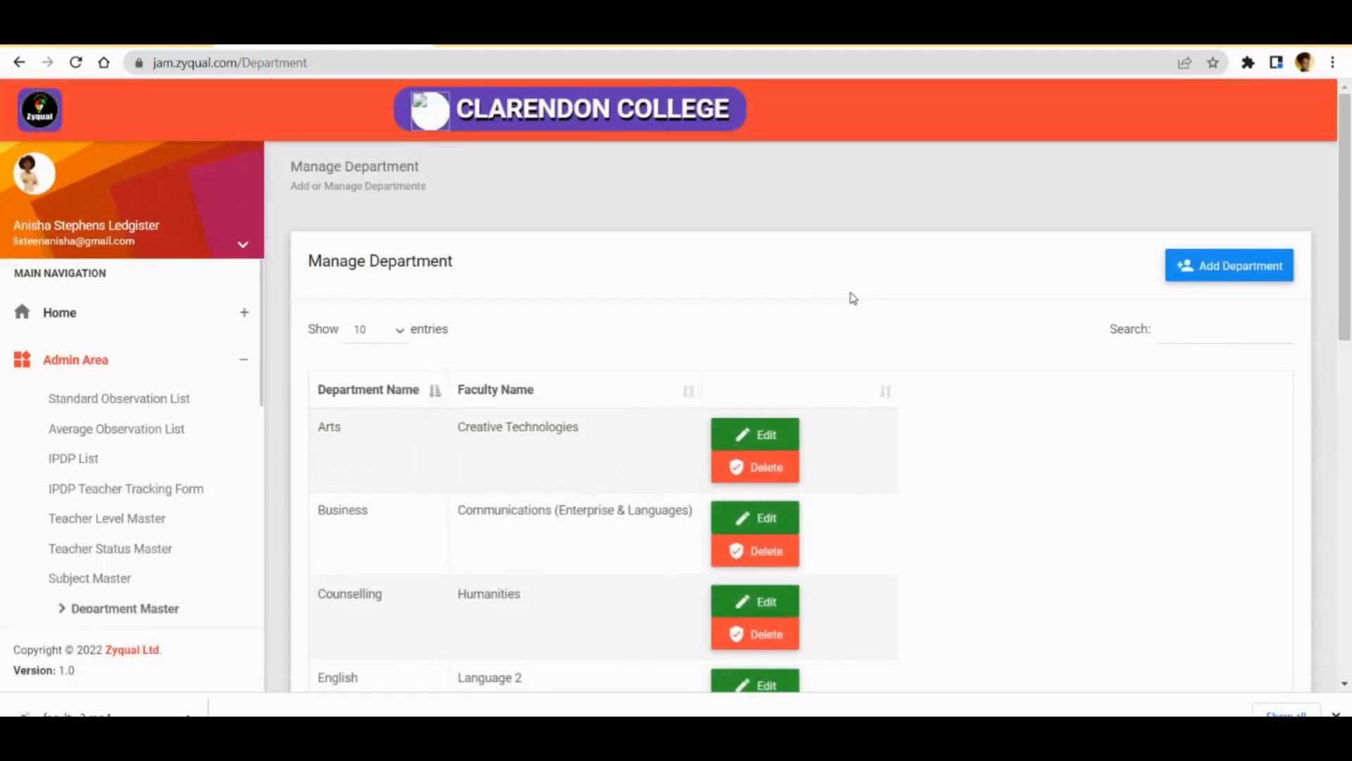
# Rename the English department of the Language 2 faculty to "English 2" and save the change
pyautogui.moveTo(1346, 130); pyautogui.dragTo(1349, 179)
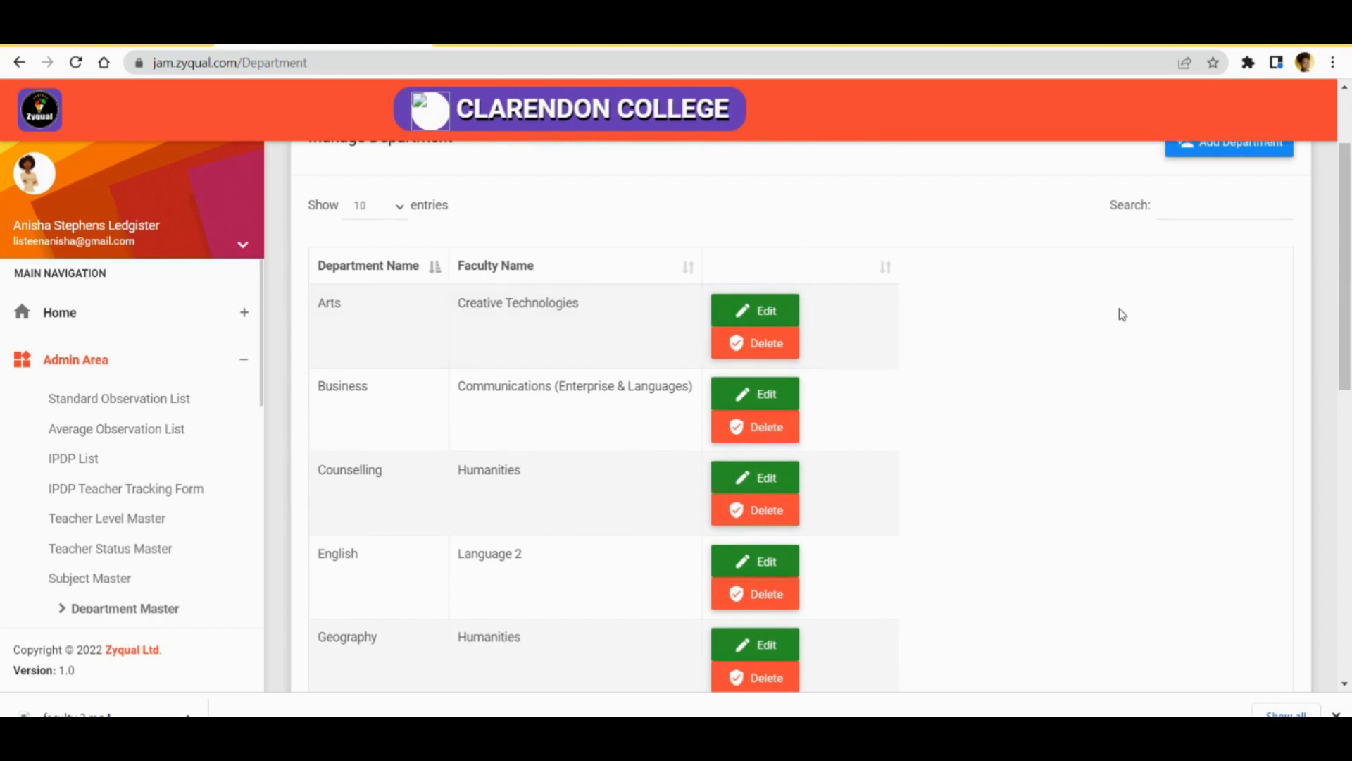
pyautogui.moveTo(1347, 200); pyautogui.dragTo(1348, 271)
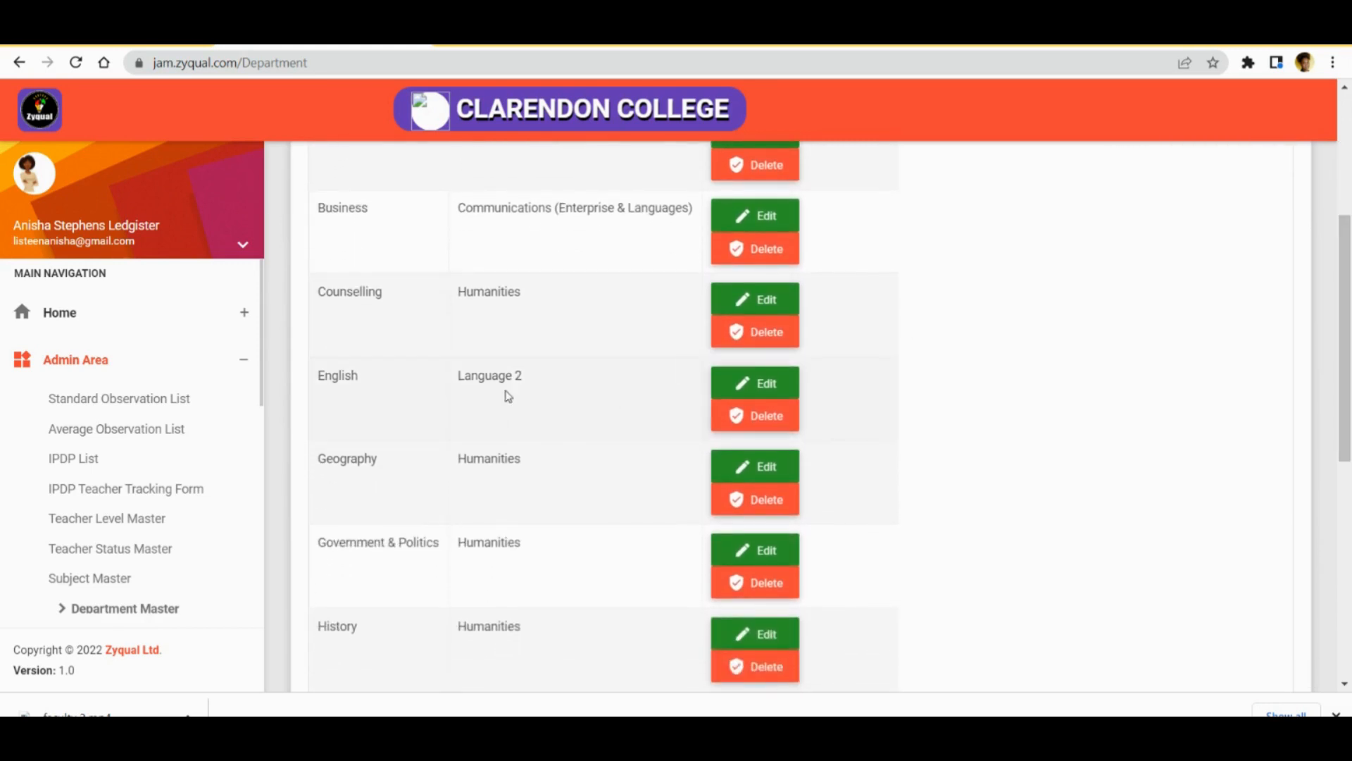
pyautogui.click(767, 386)
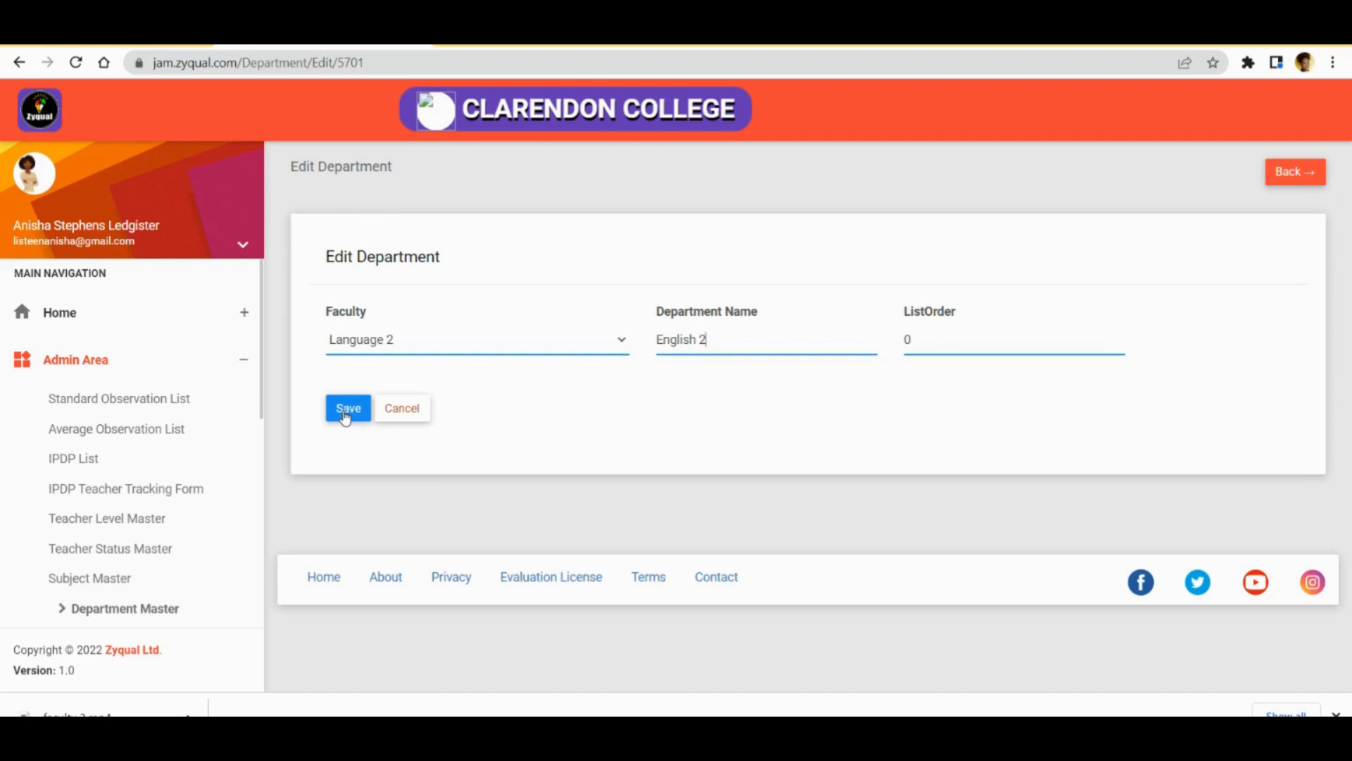
pyautogui.click(346, 415)
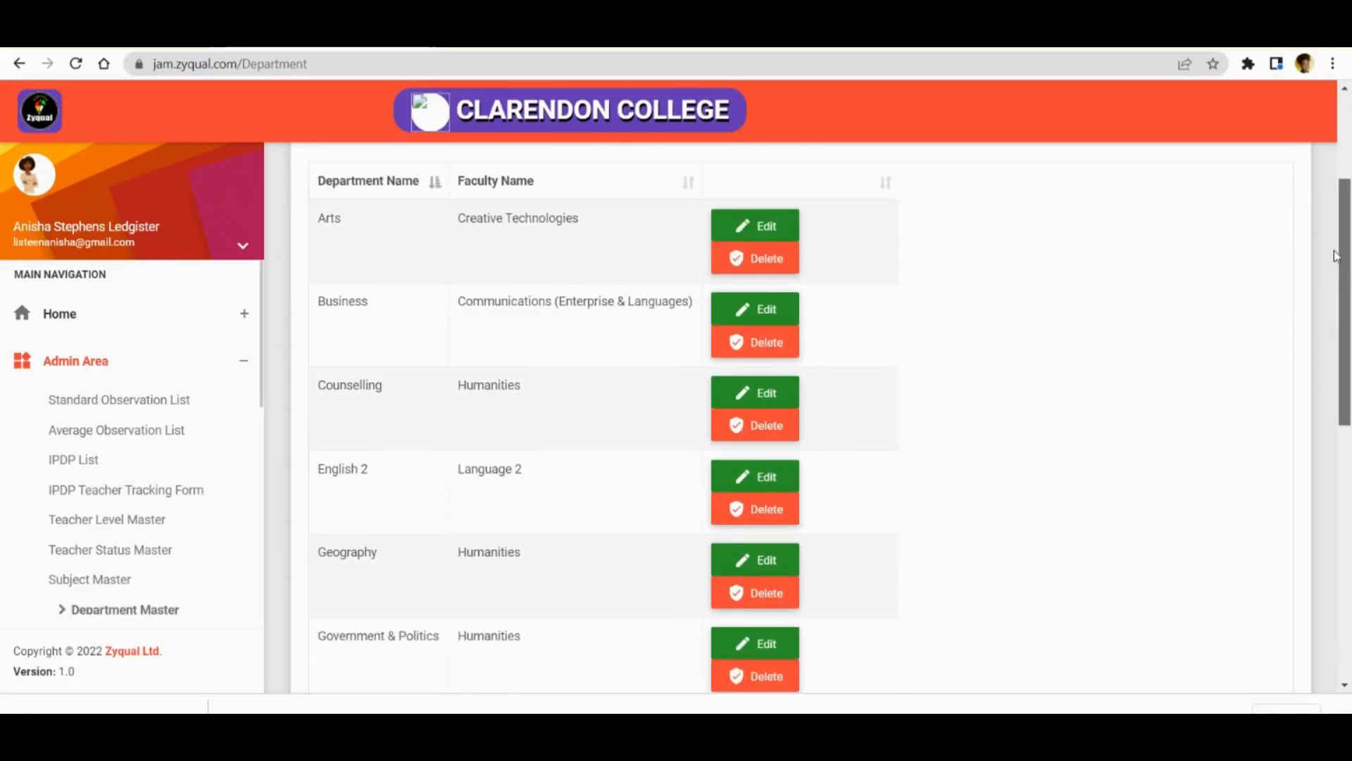
# Create a subject named "Integrated Science2" under the Science2 department in Subject Master and save it
pyautogui.scroll(3, 934, 201)
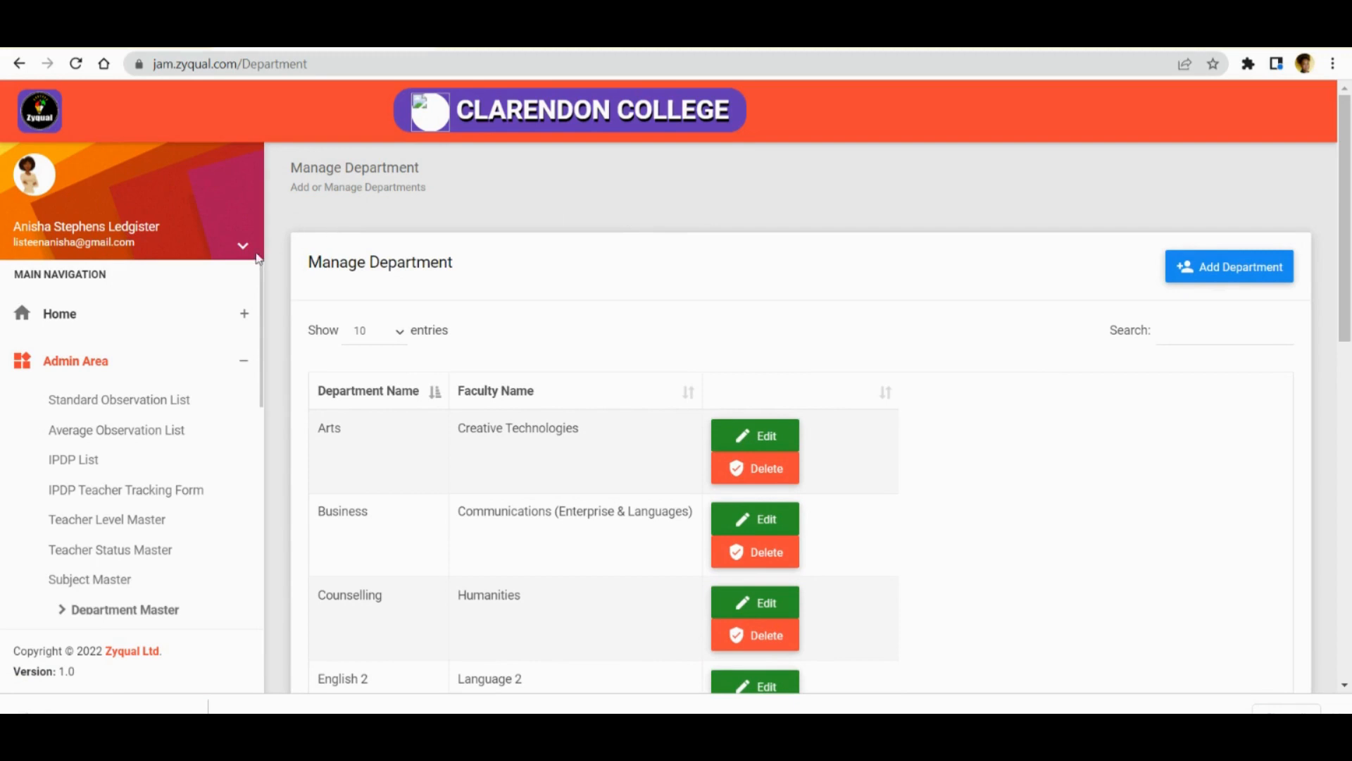
pyautogui.scroll(-2, 261, 277)
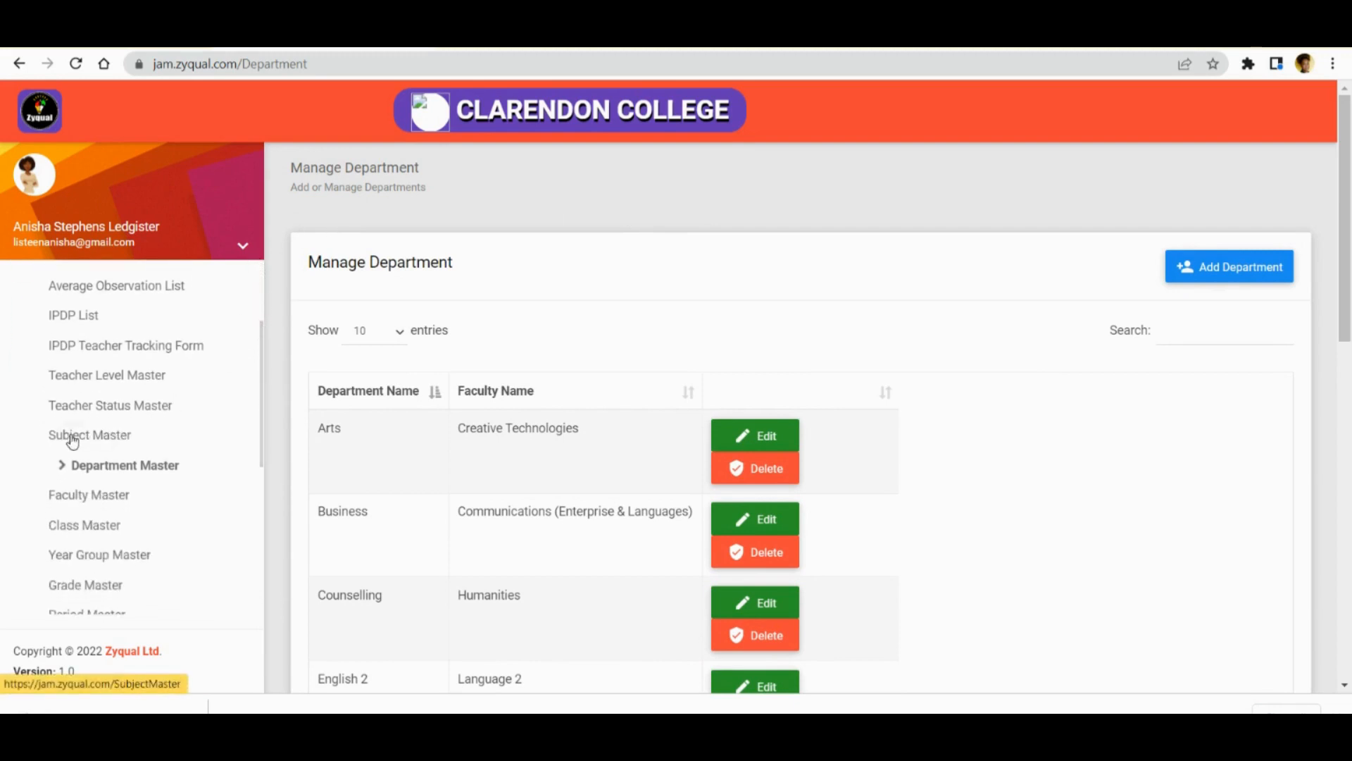
pyautogui.click(76, 440)
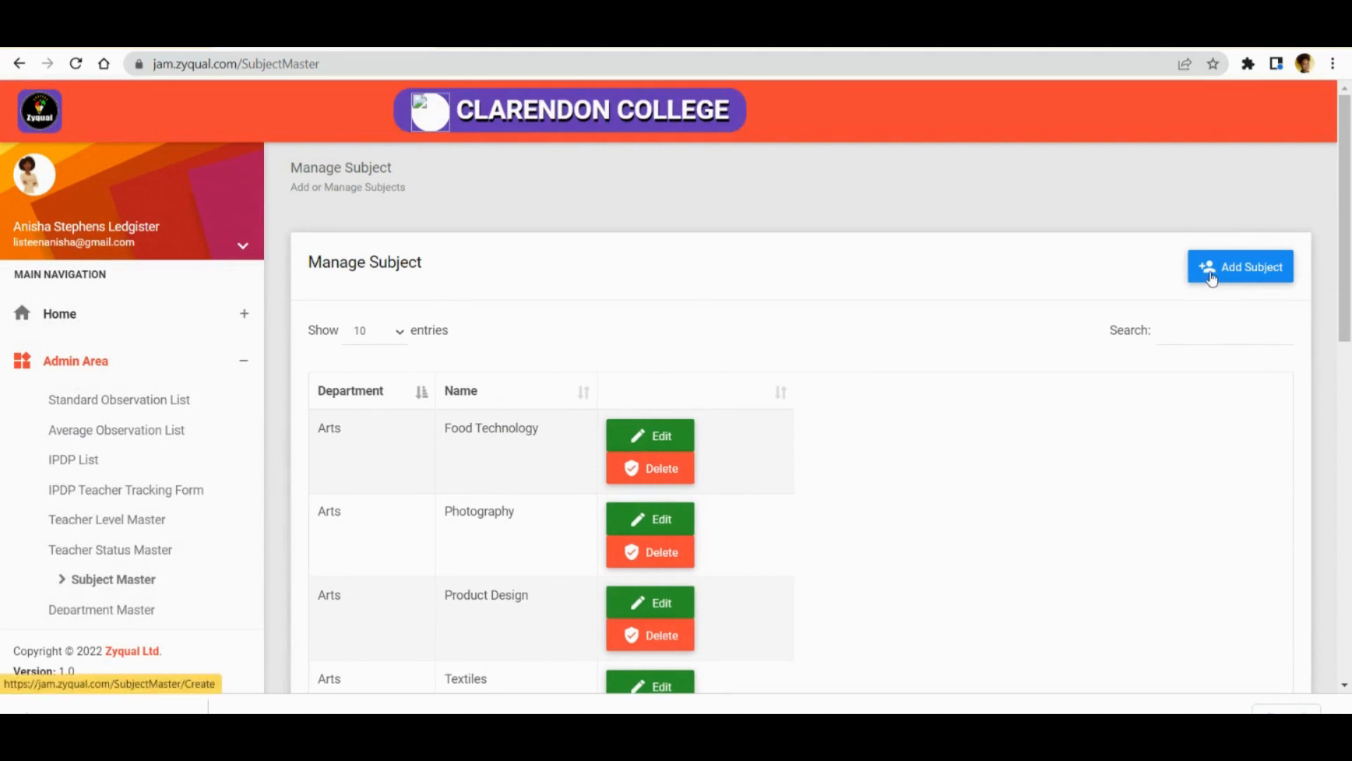
pyautogui.click(1245, 276)
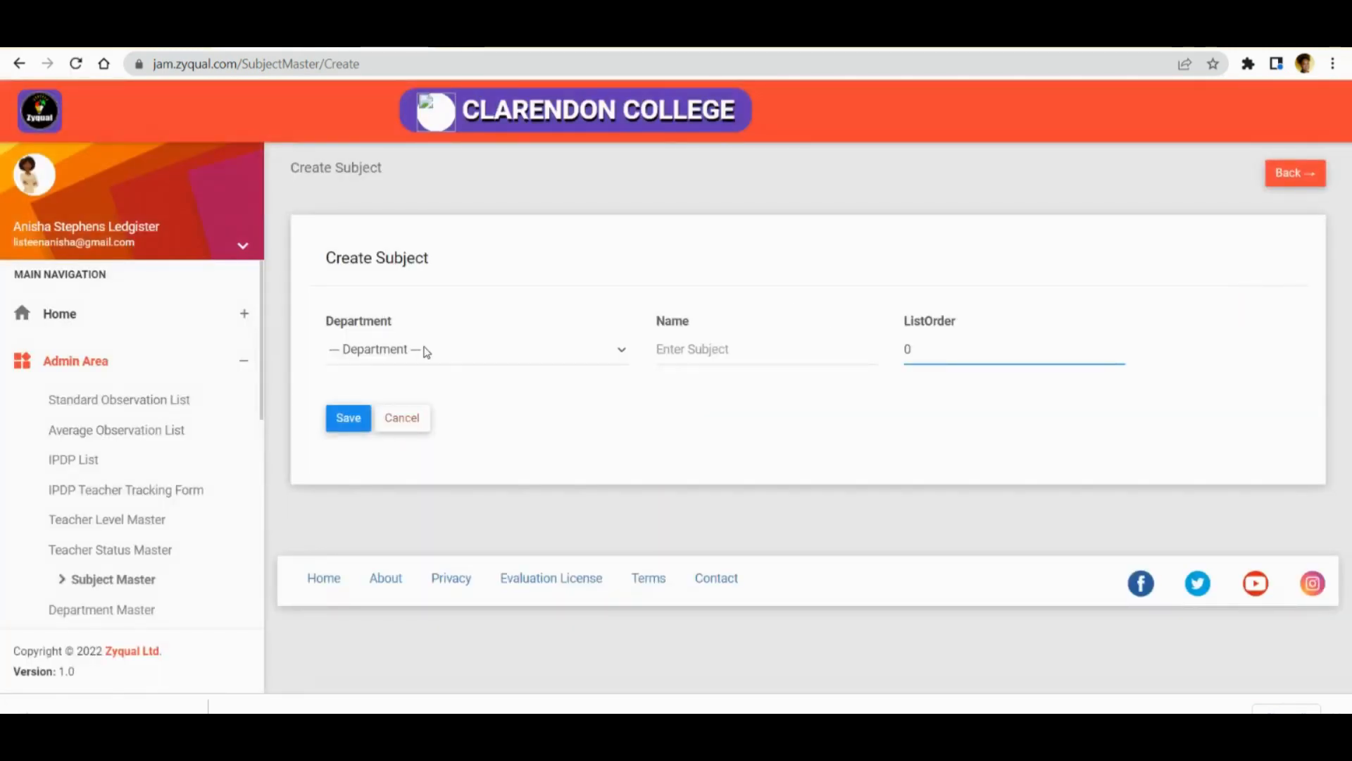
pyautogui.click(379, 354)
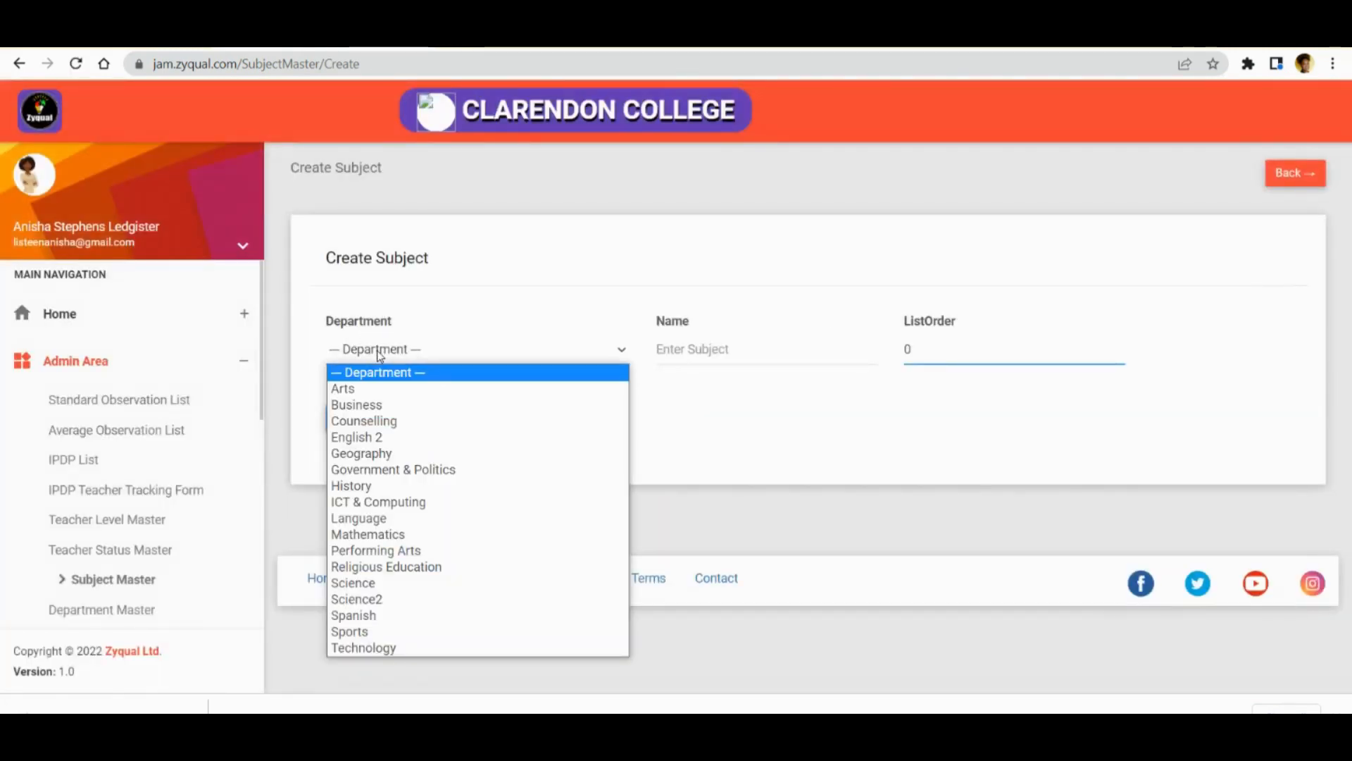
pyautogui.click(357, 601)
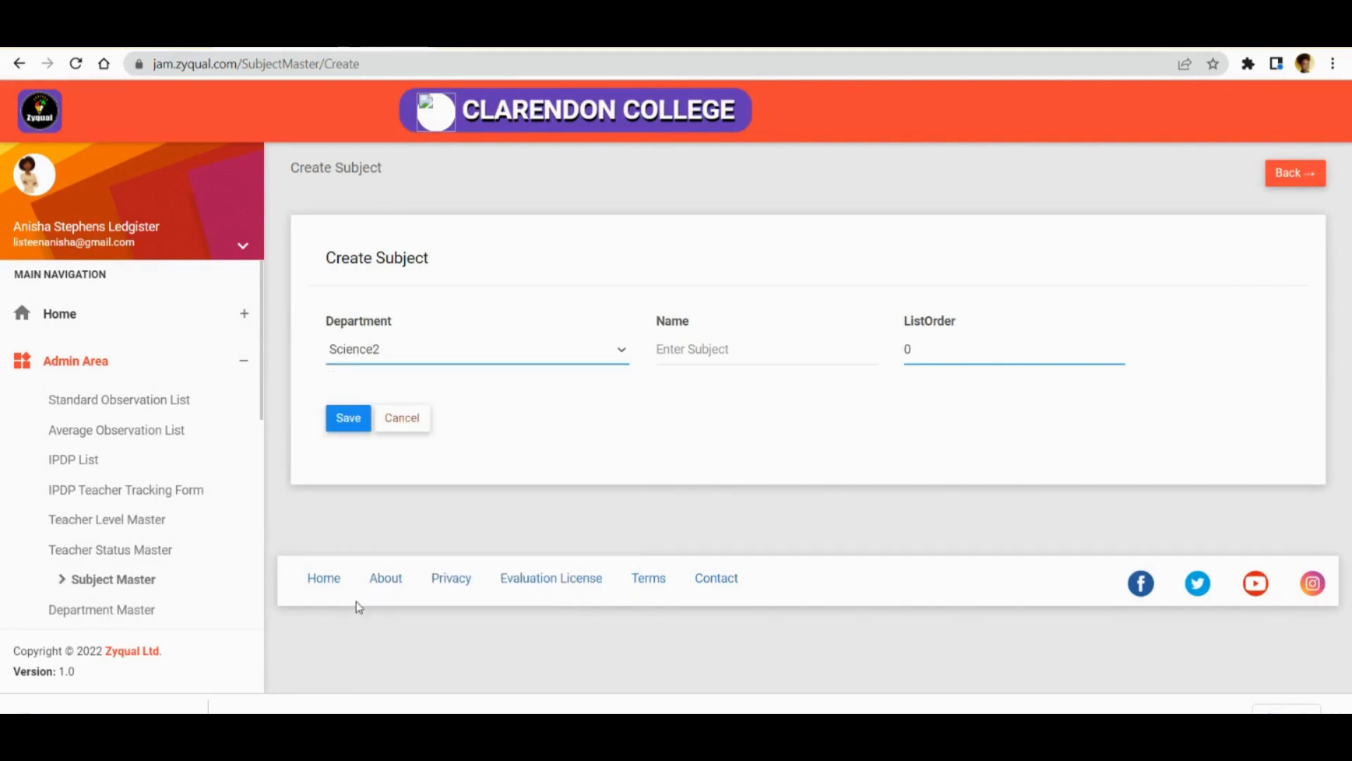
pyautogui.click(674, 349)
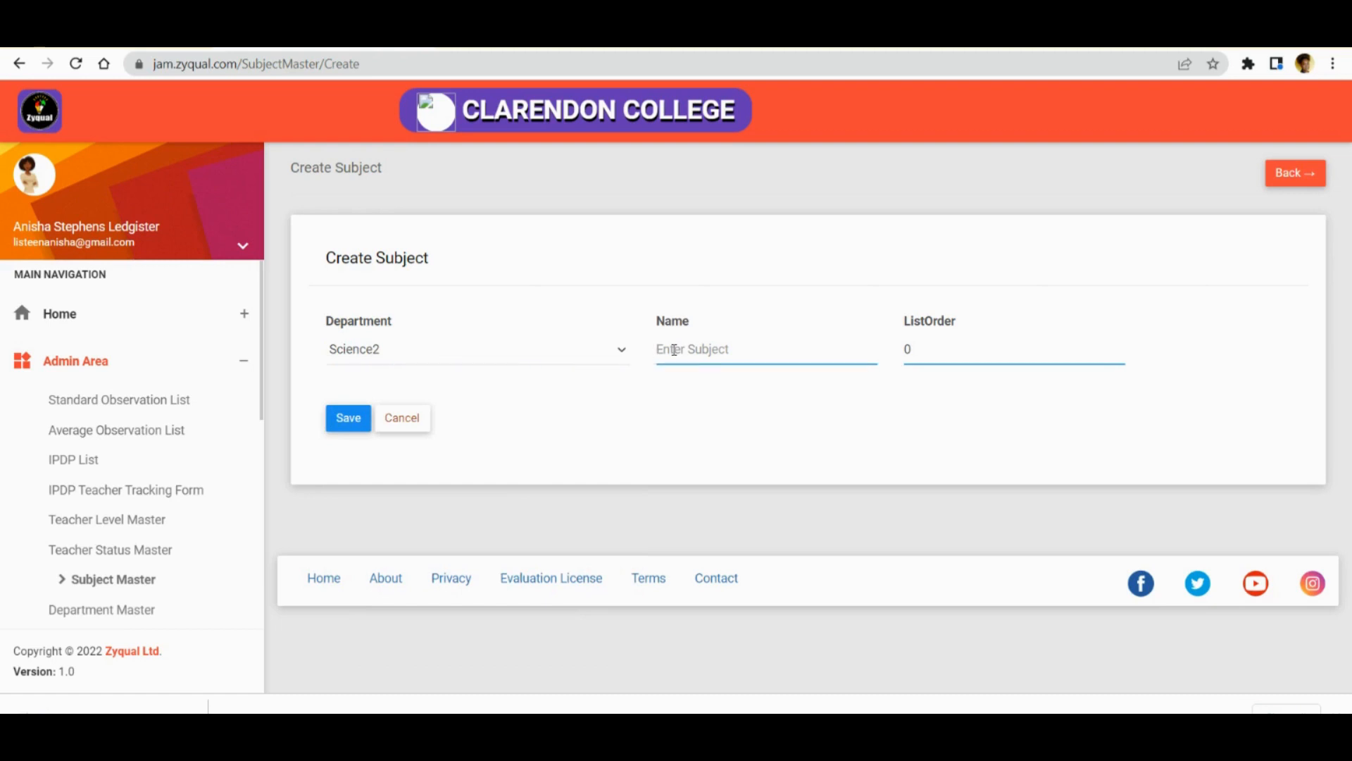
pyautogui.write('Integrated ')
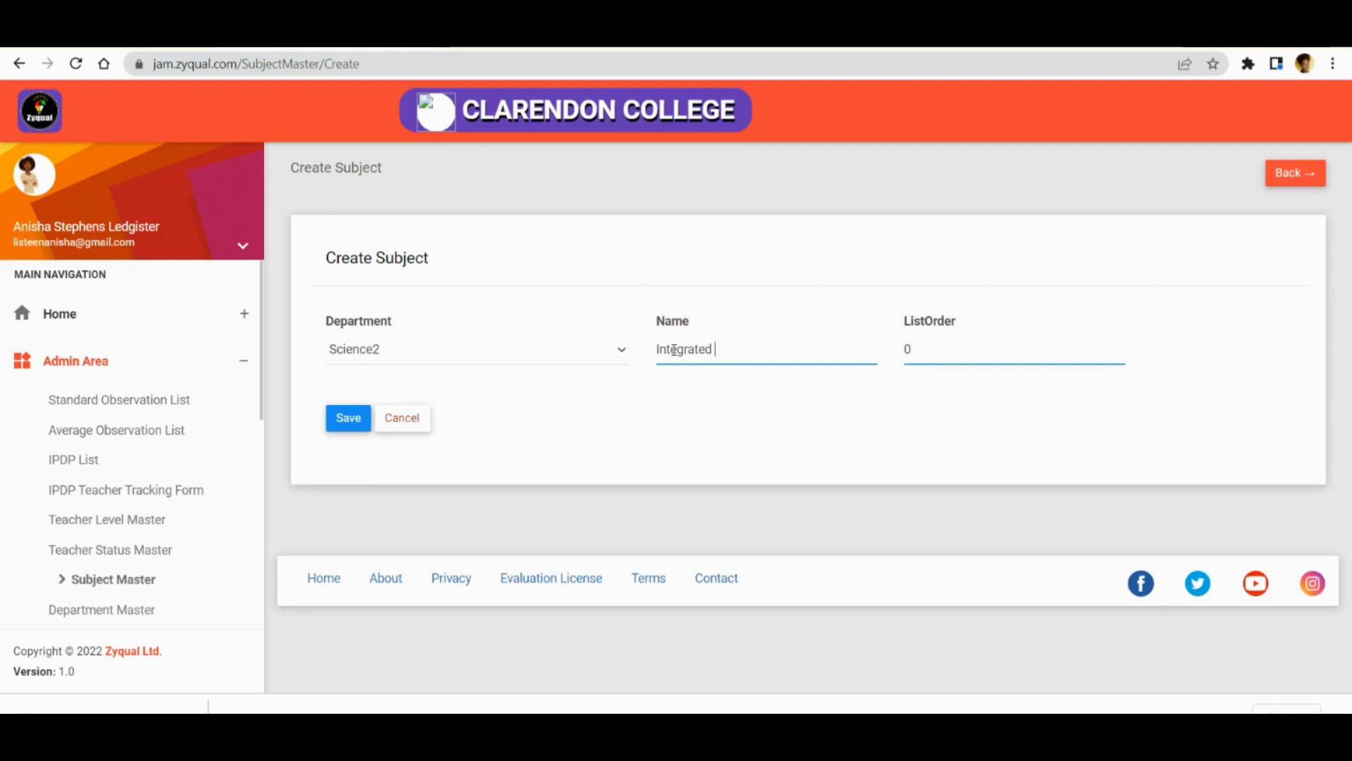
pyautogui.write('Science')
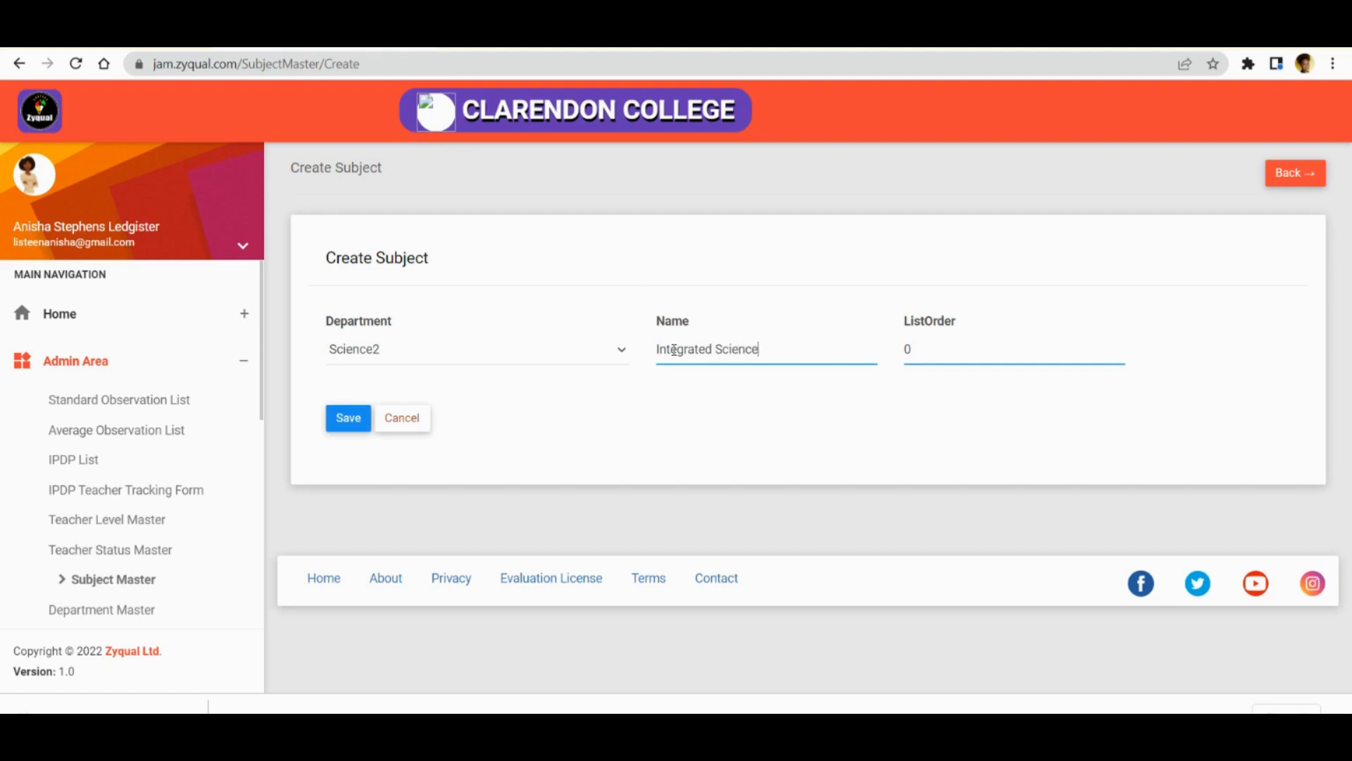
pyautogui.write('2')
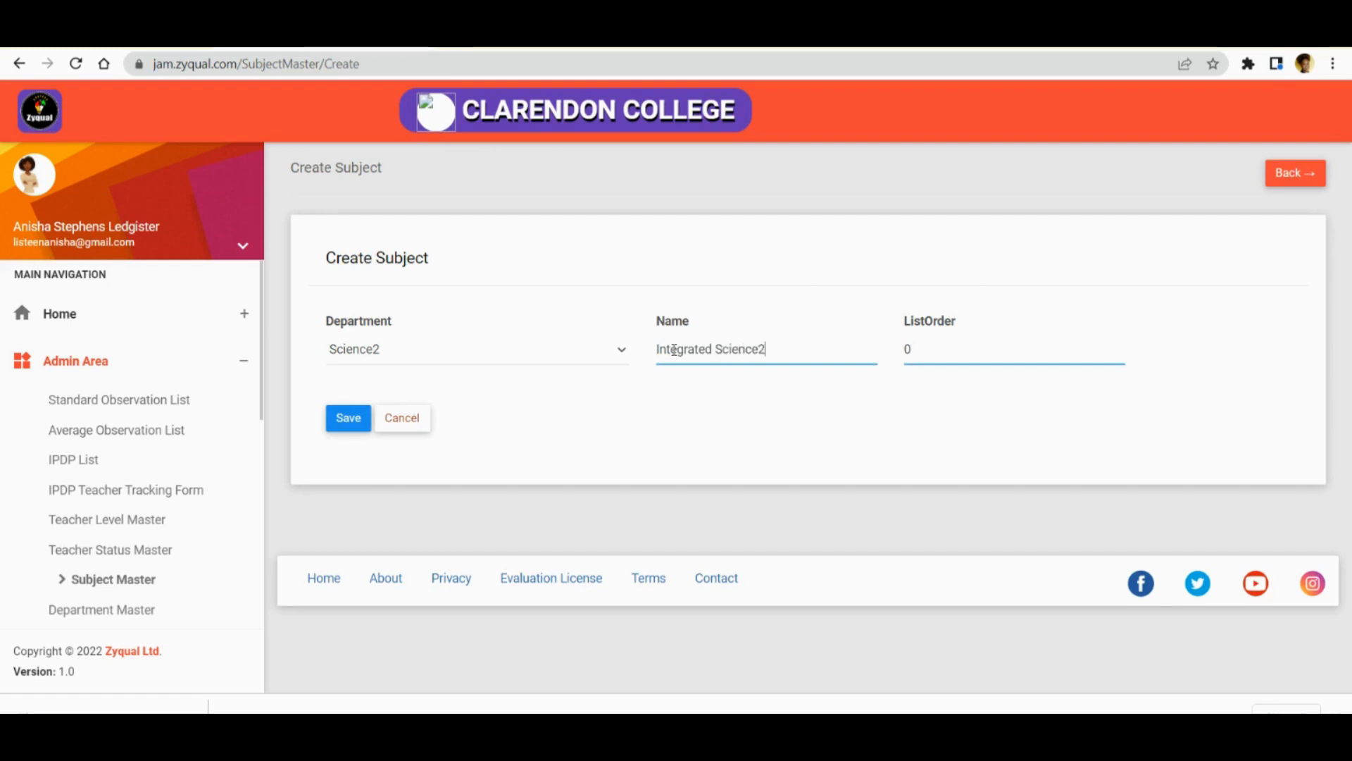
pyautogui.click(345, 421)
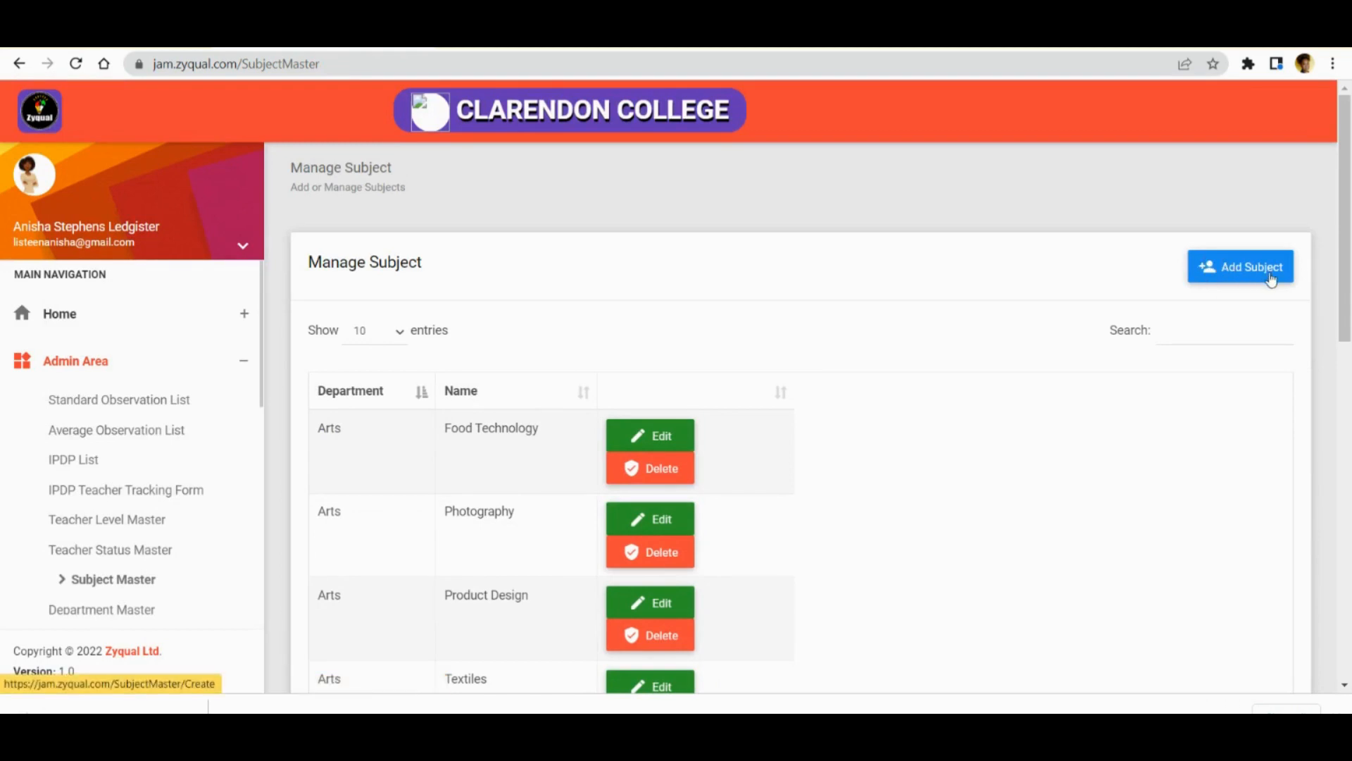
# Start another new subject, assign it to the English 2 department and enter "English" as its name
pyautogui.click(1231, 272)
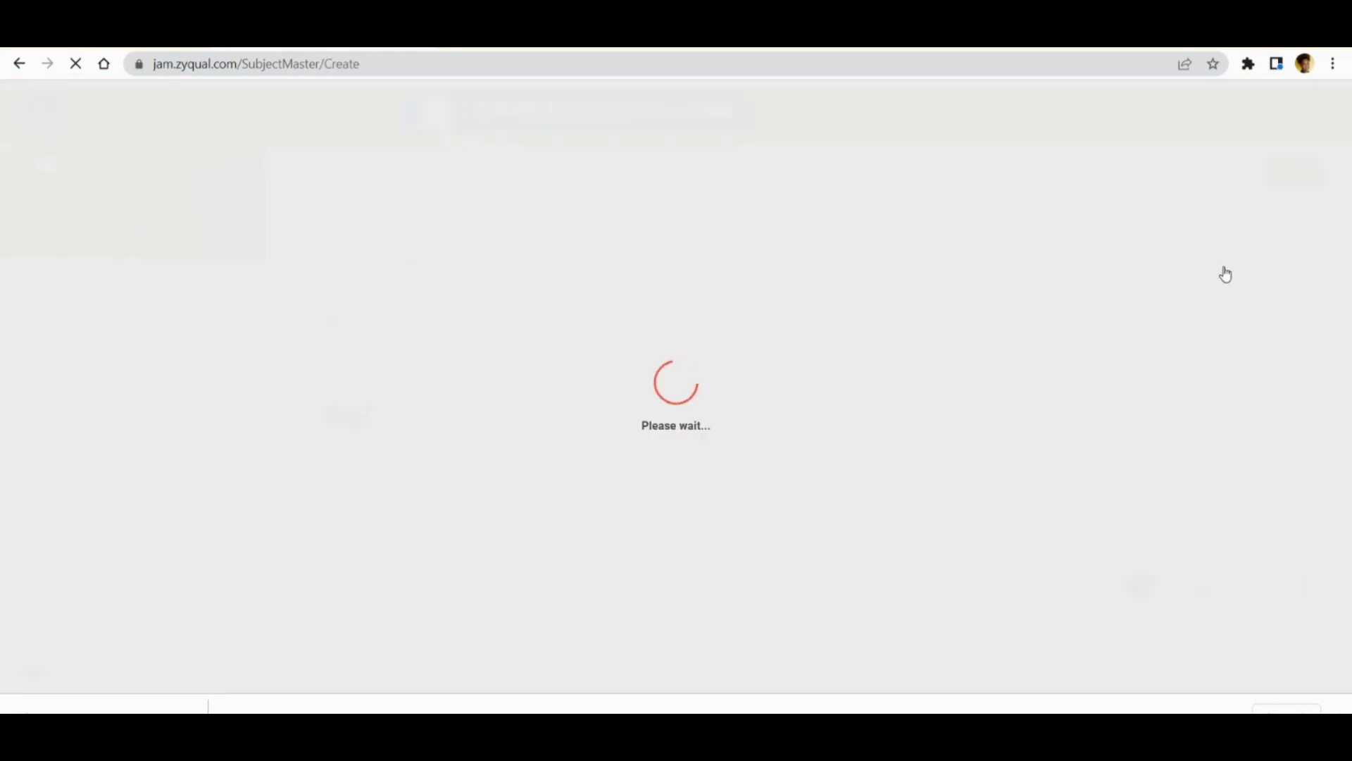
pyautogui.click(382, 357)
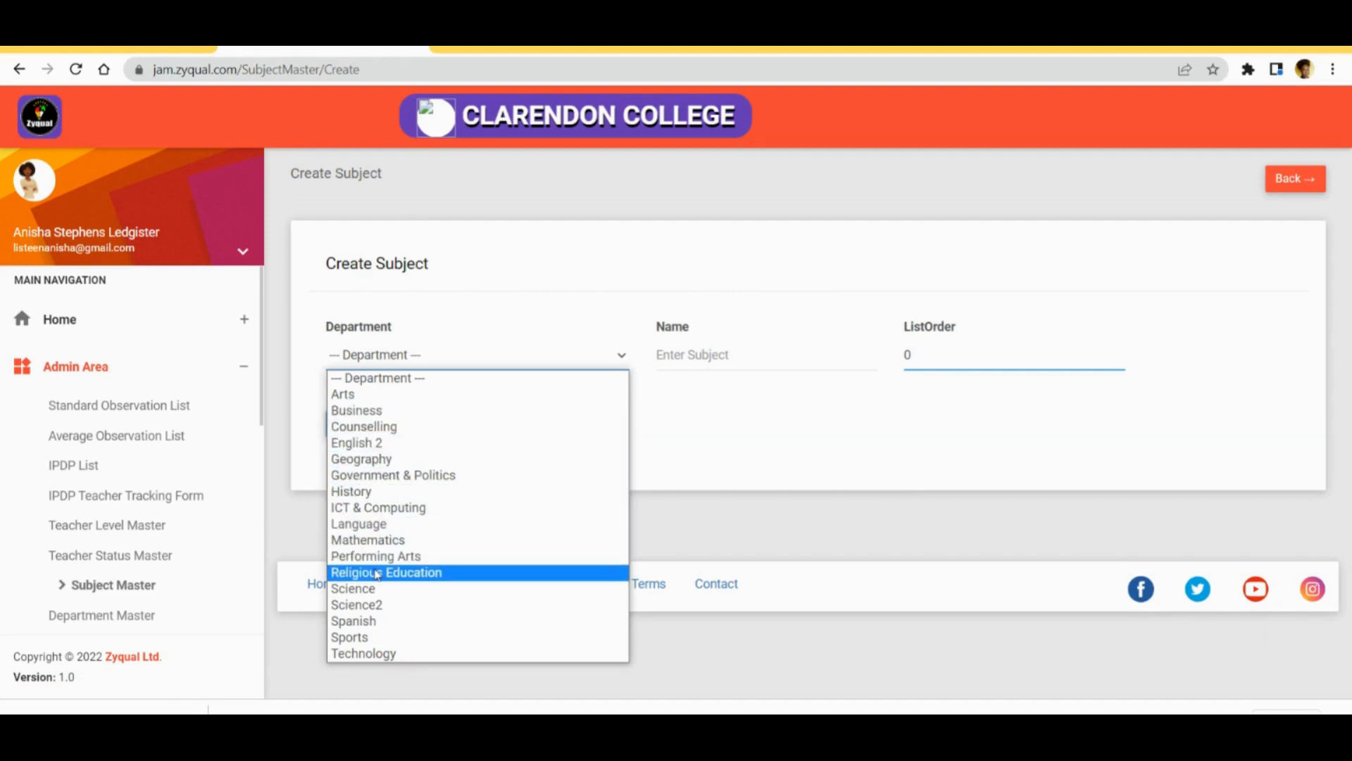
pyautogui.click(365, 445)
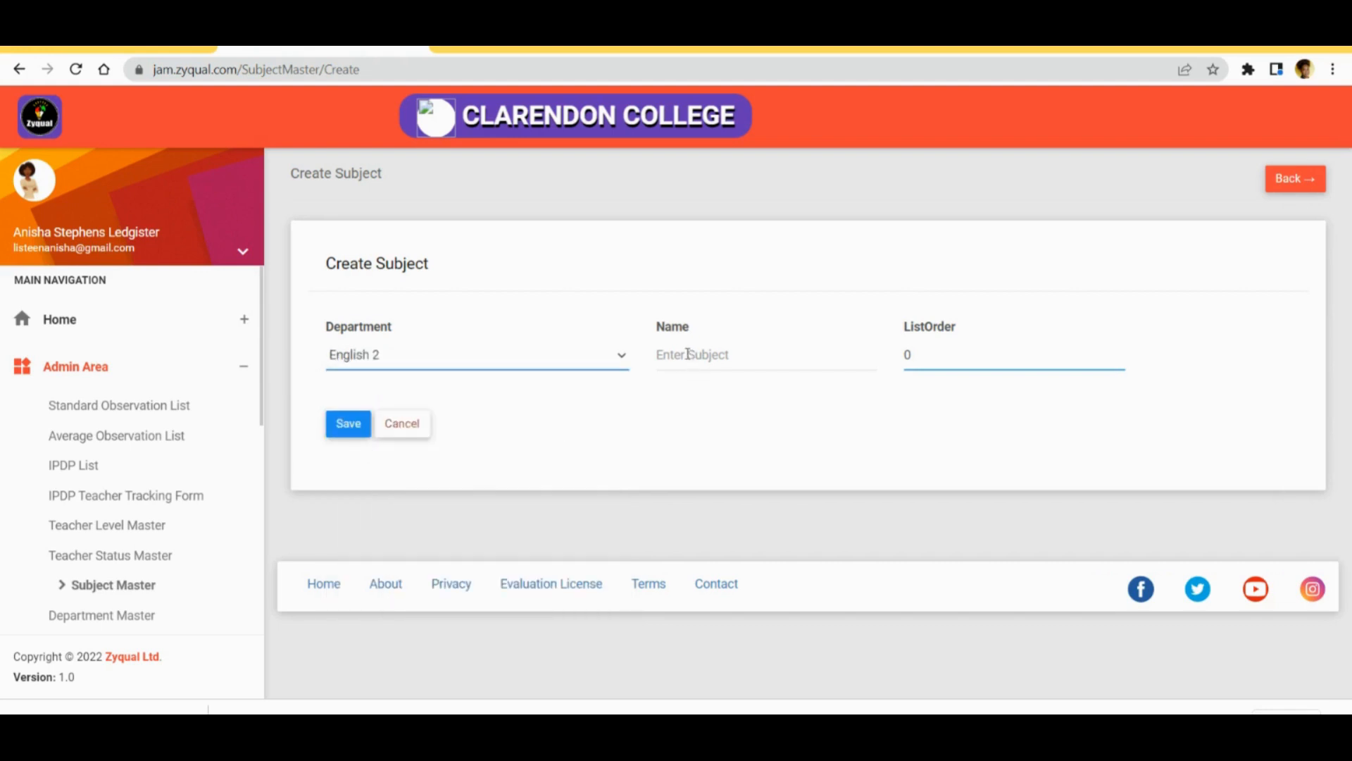
pyautogui.click(688, 354)
pyautogui.write('E')
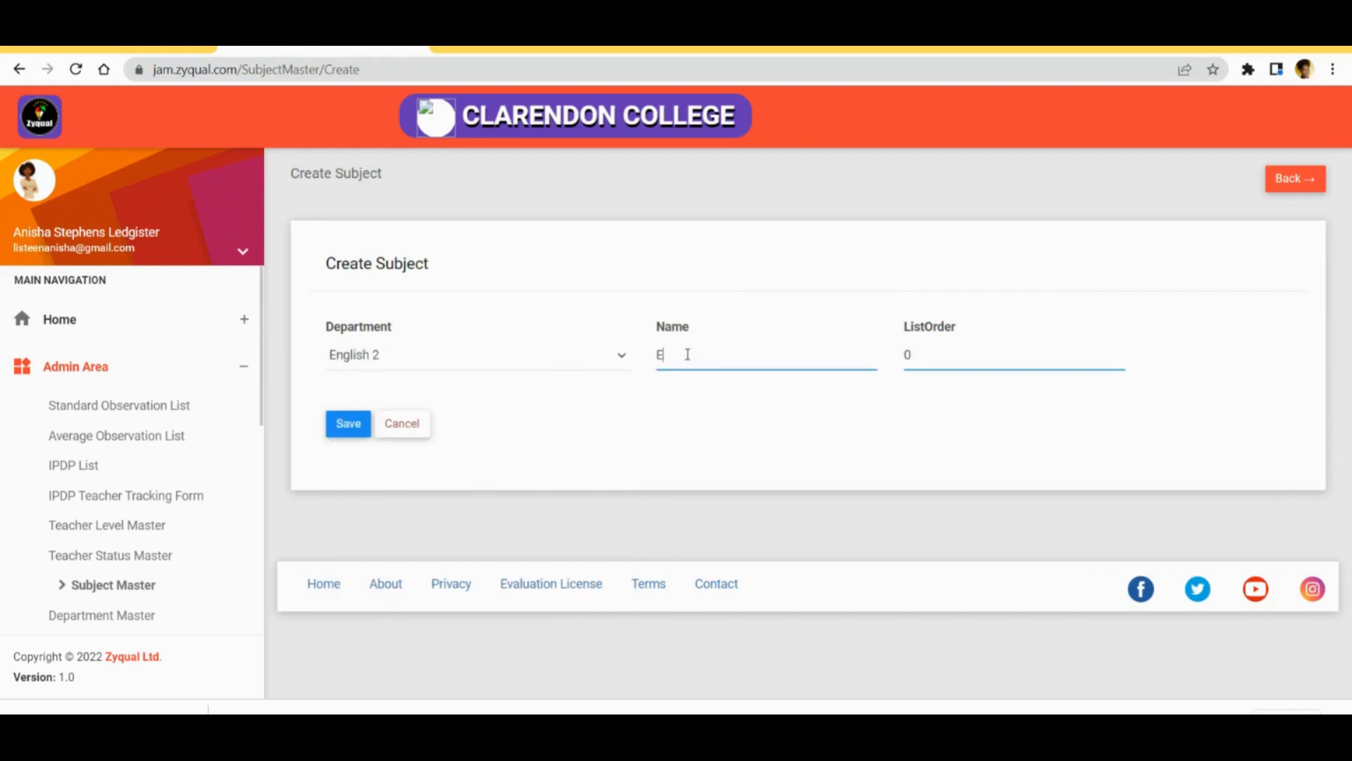
pyautogui.write('nglish')
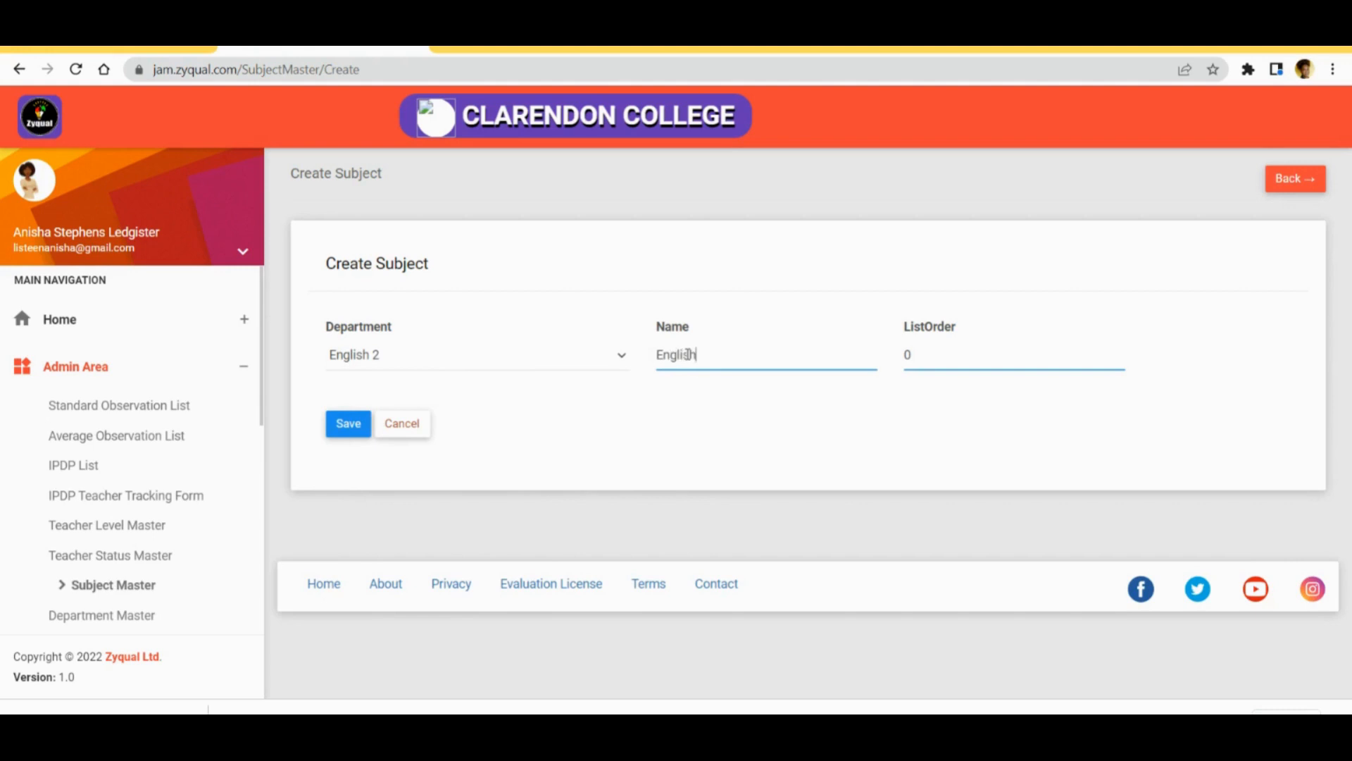